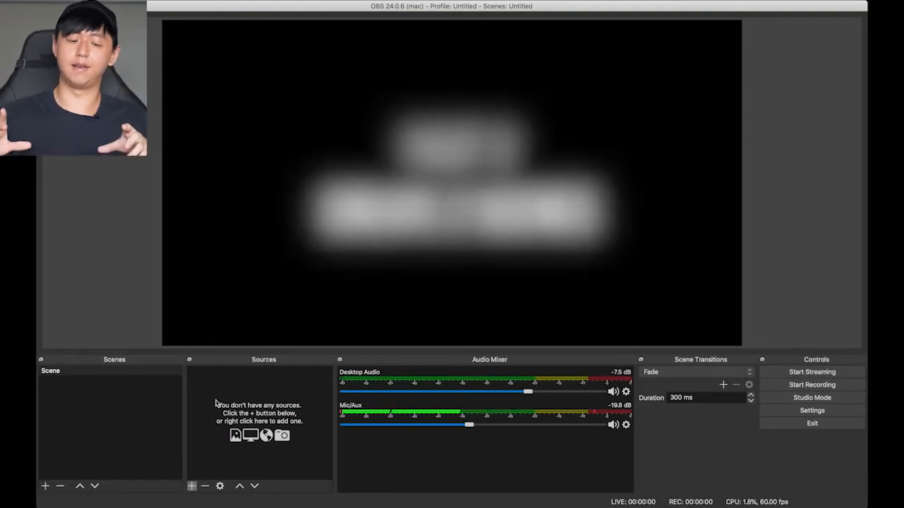
Rename the default scene as "Cam only".
left_click(67, 416)
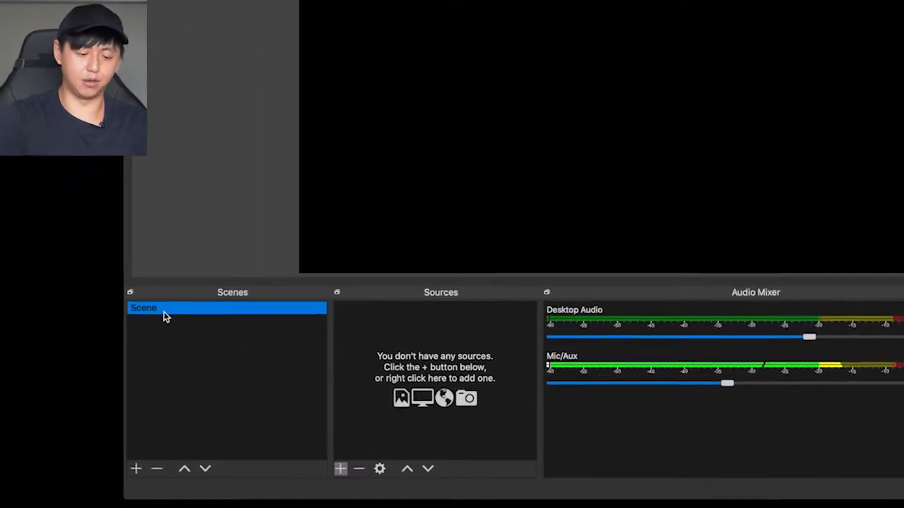
right_click(164, 316)
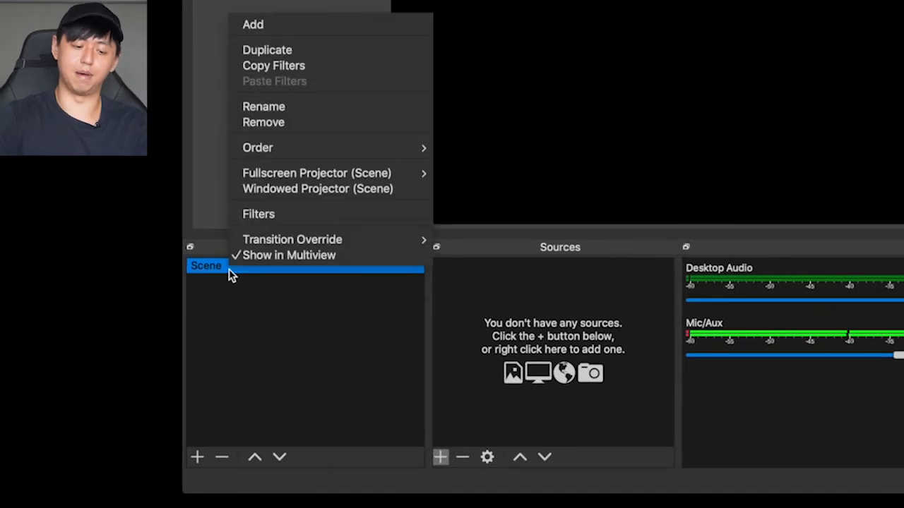
left_click(280, 111)
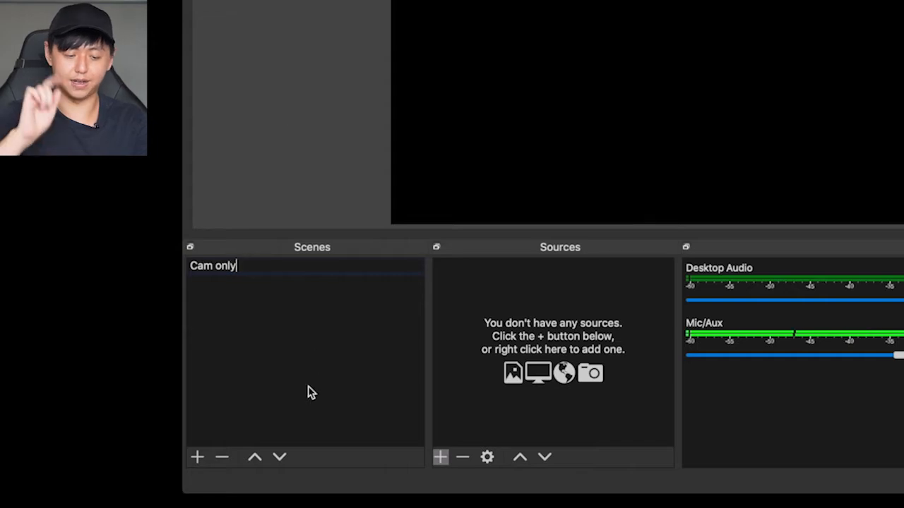
key("Return")
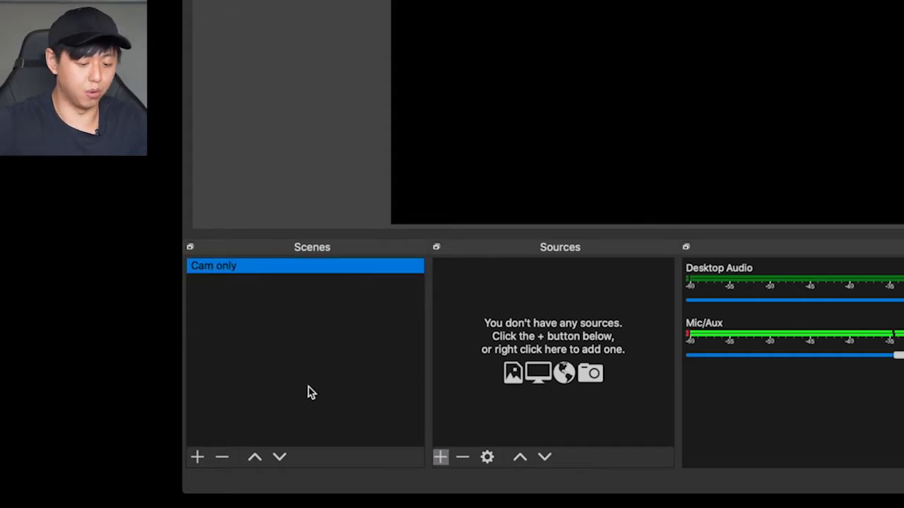
Create a second scene named "Cam + Slides".
left_click(197, 456)
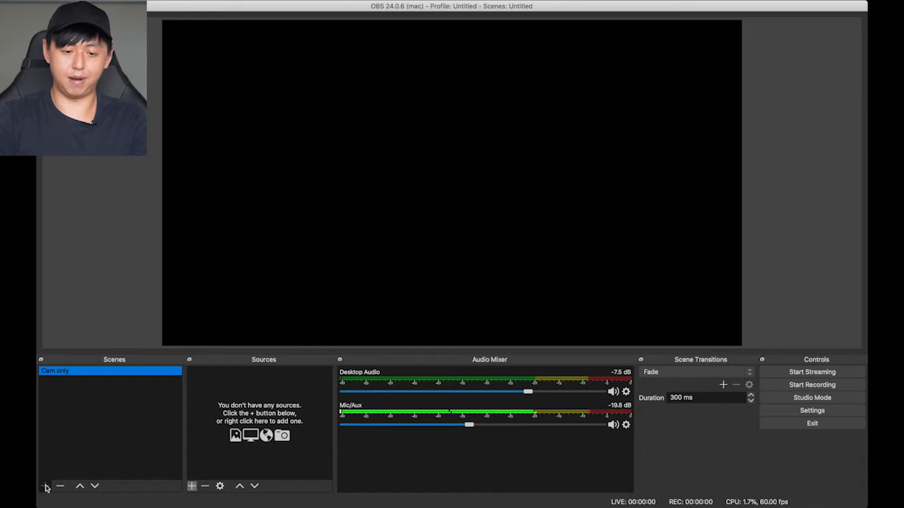
type("Cam + Slides")
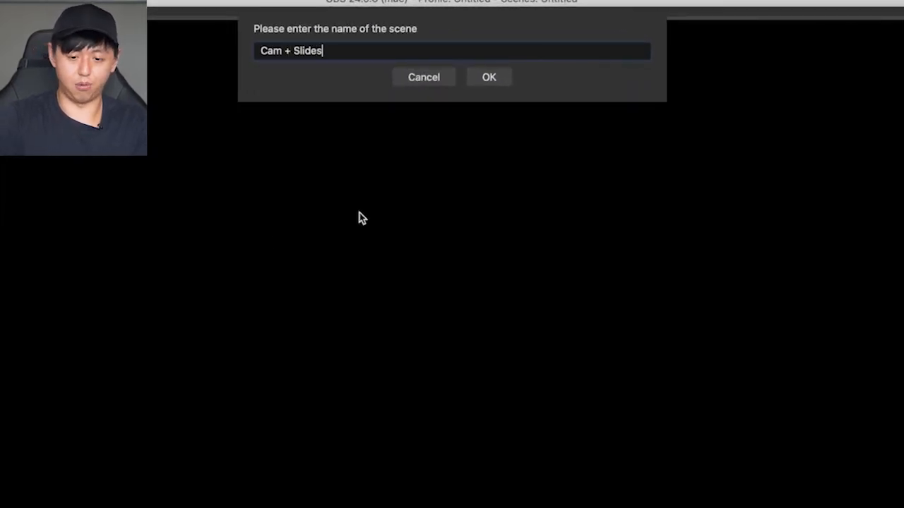
key("Return")
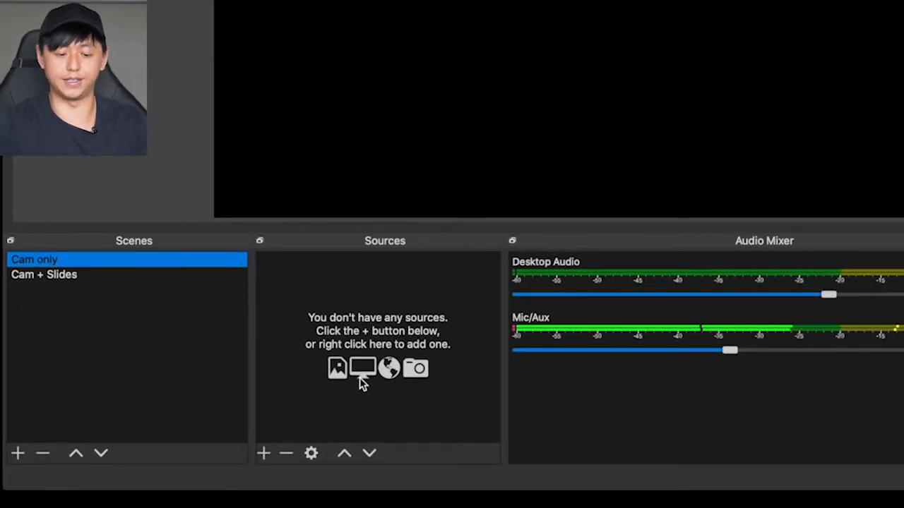
Add a new Video Capture Device source named "Webcam" to the Cam only scene.
left_click(262, 454)
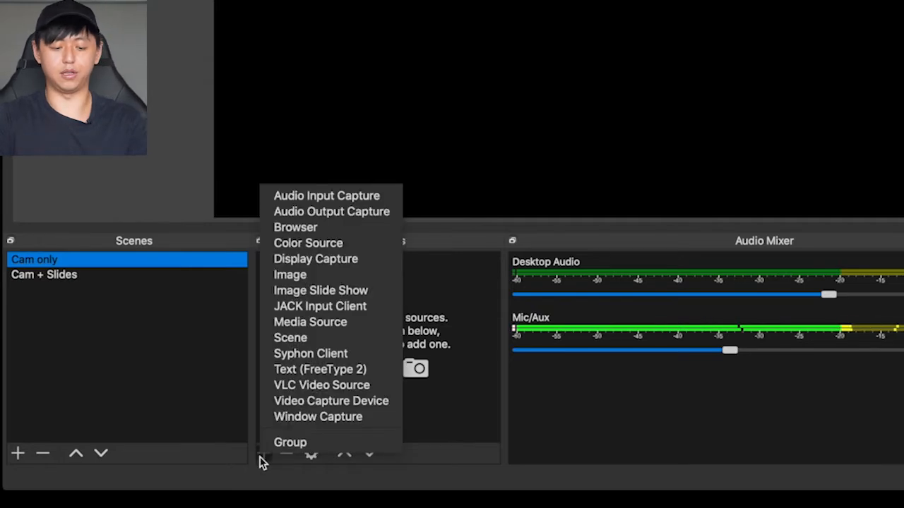
left_click(374, 402)
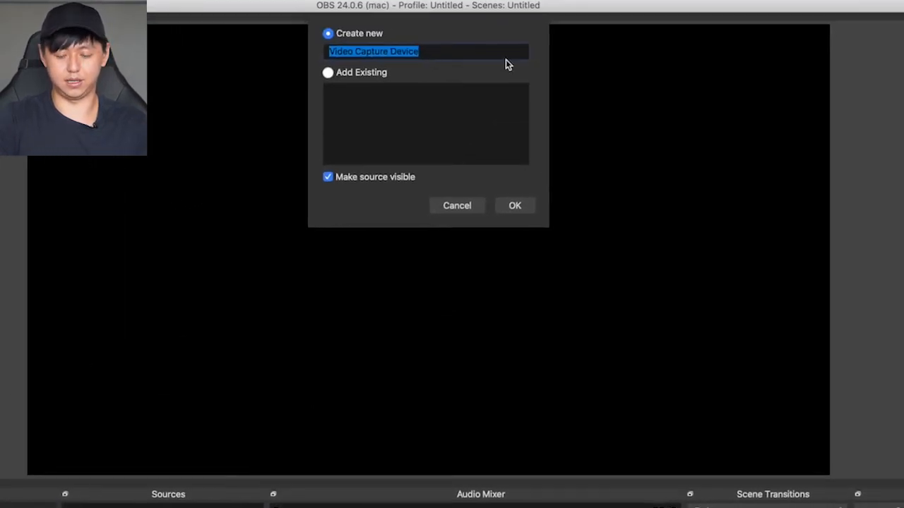
left_click(434, 54)
key("super+a")
type("W")
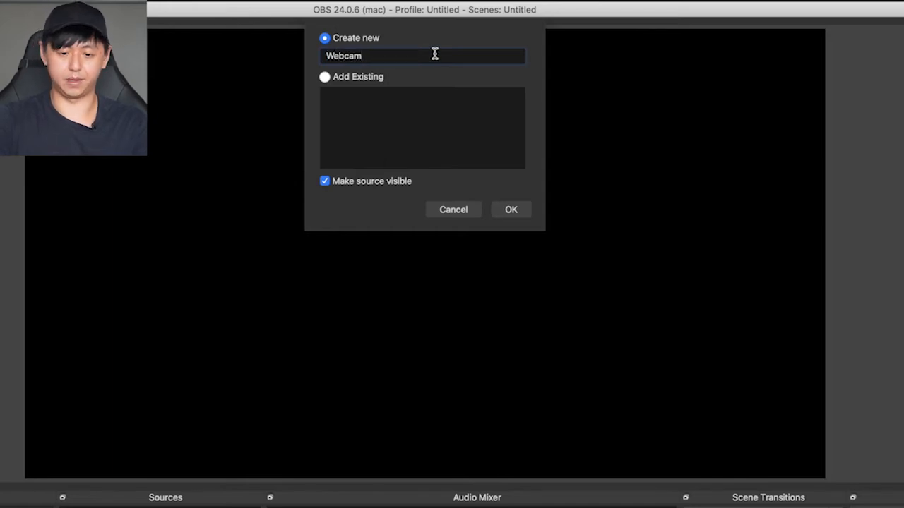
left_click(511, 210)
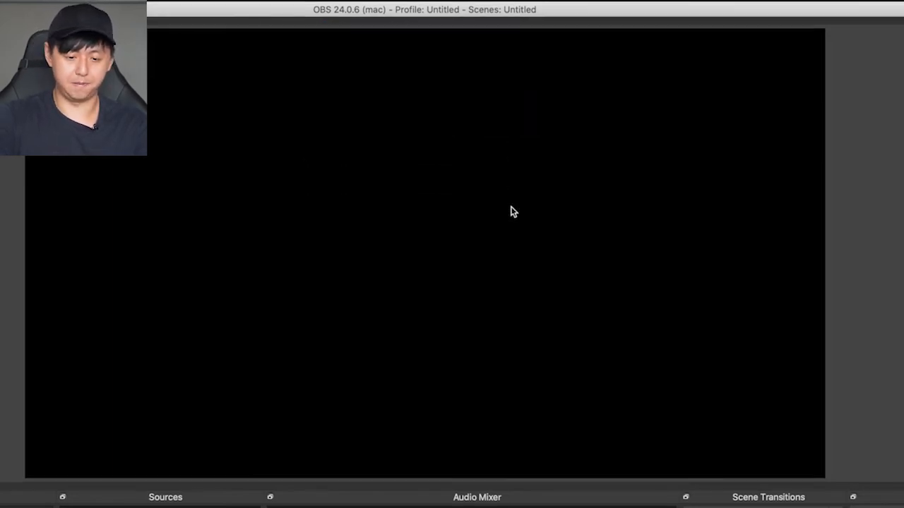
Set the Webcam source's device to FaceTime HD Camera (Built-in) and accept its properties.
left_click(286, 310)
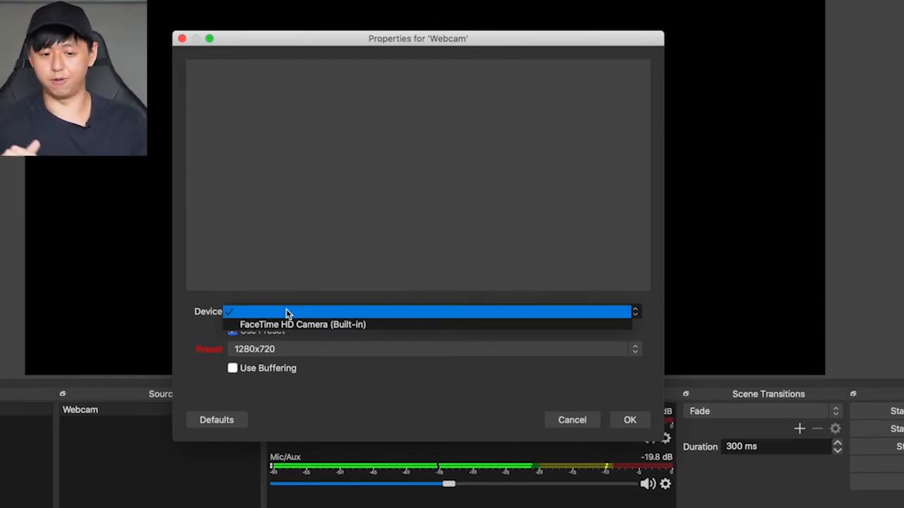
left_click(297, 324)
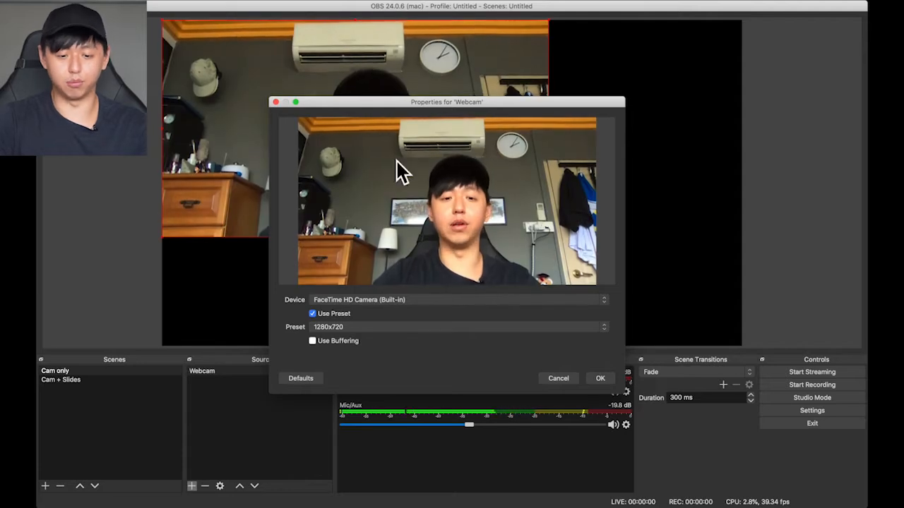
left_click(599, 378)
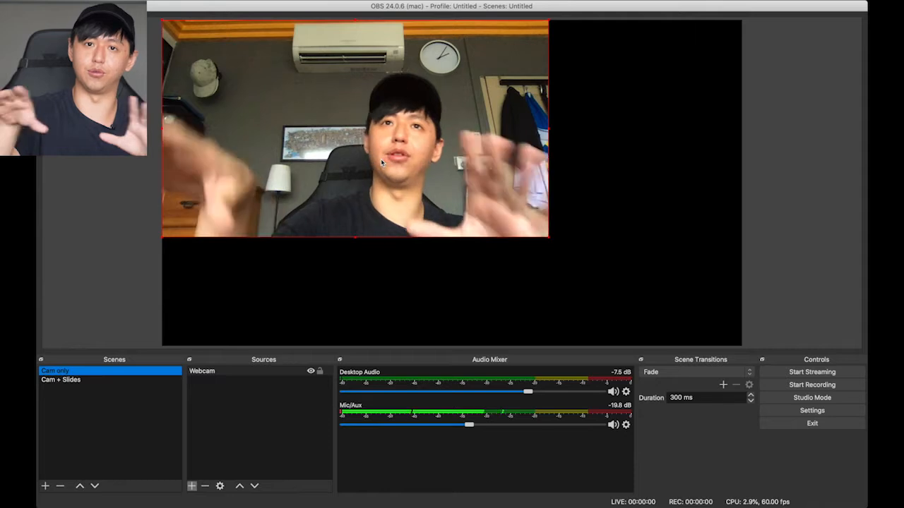
Transform the Webcam source in the Cam only scene with Fit to screen.
left_click(212, 371)
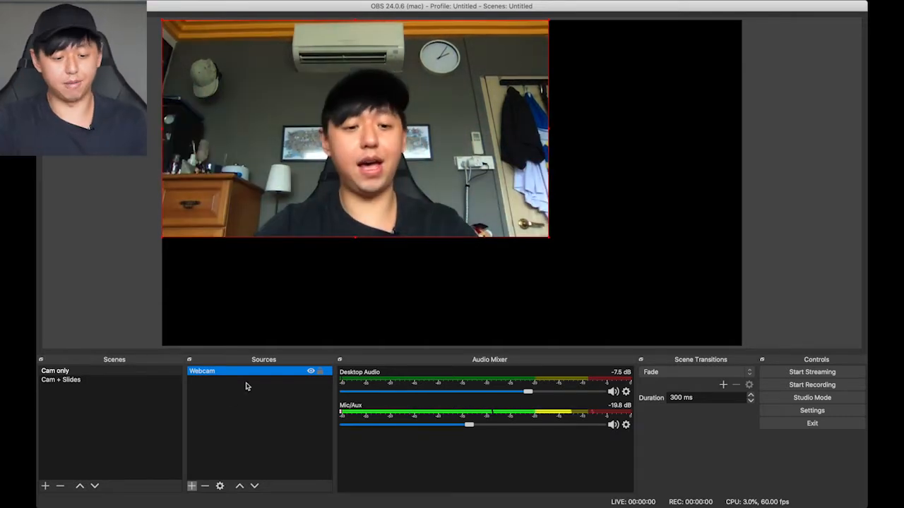
right_click(209, 372)
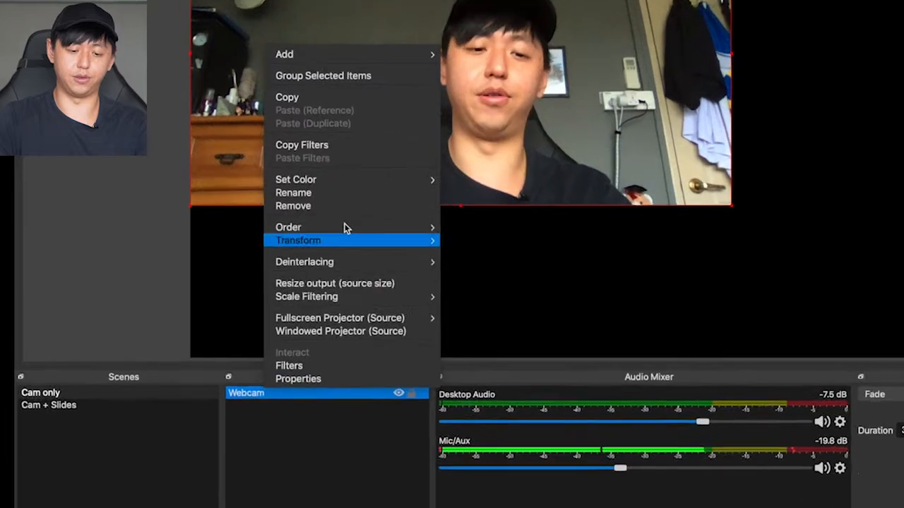
mouse_move(345, 241)
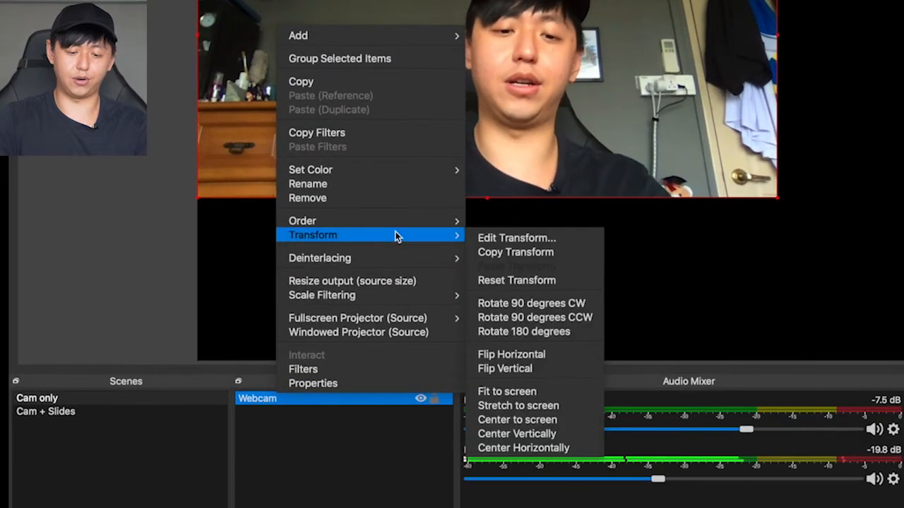
left_click(531, 391)
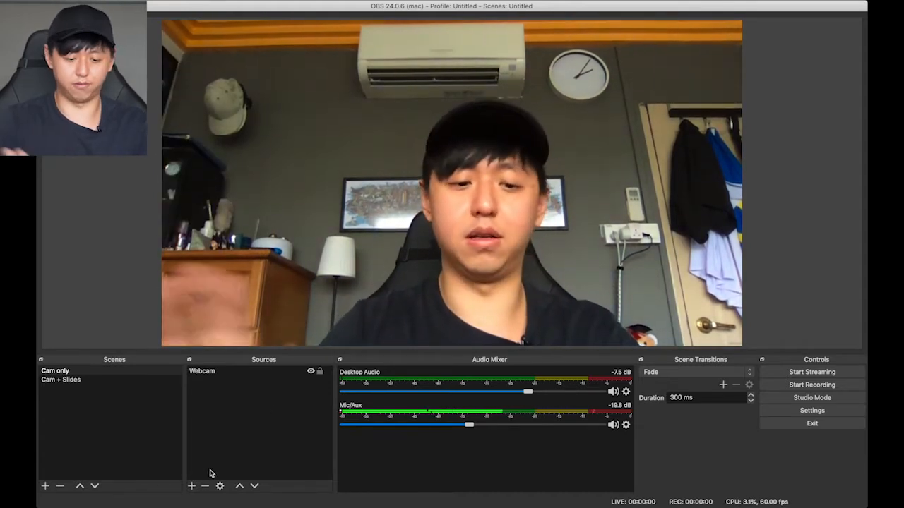
Add an Image source named "Logo" to the Cam only scene, using the file Website logo.png.
left_click(193, 487)
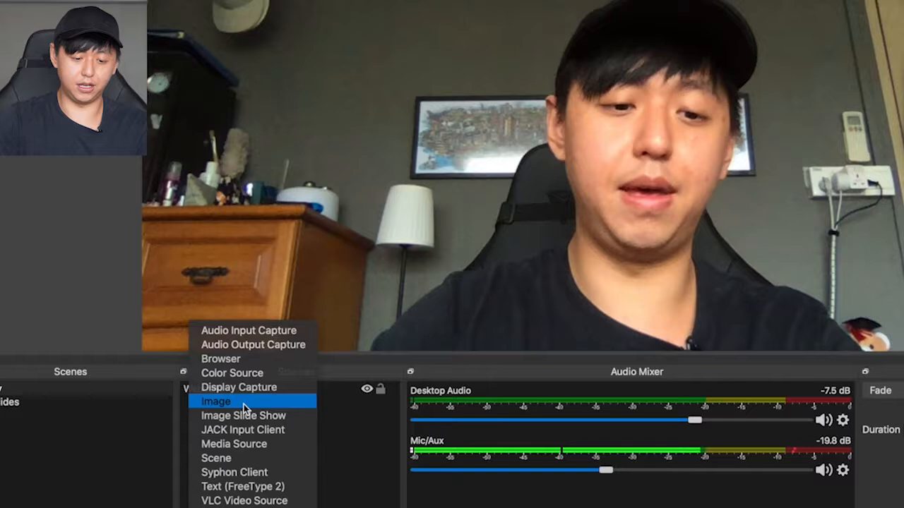
left_click(330, 286)
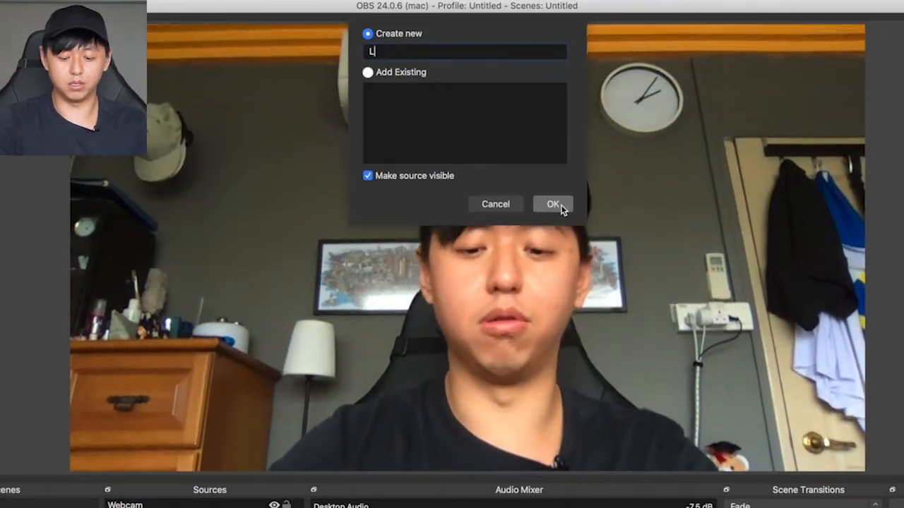
type("Logo")
left_click(554, 204)
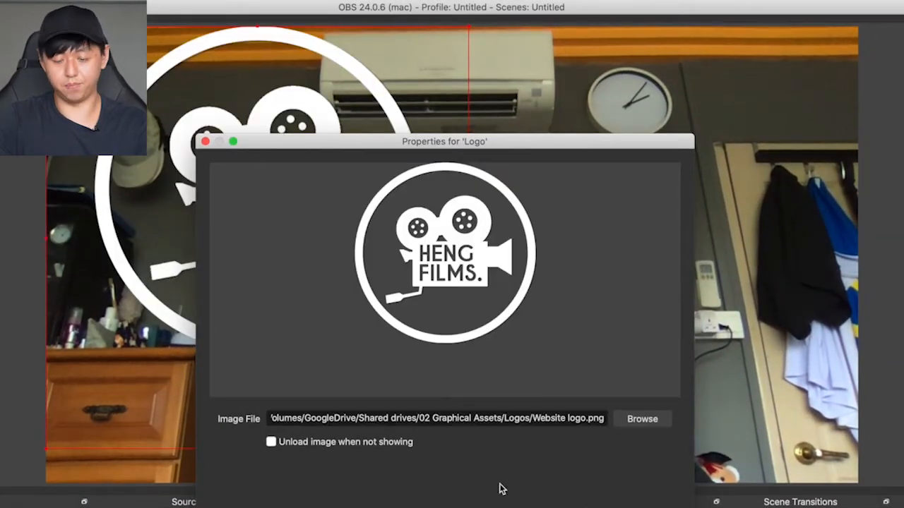
left_click(643, 506)
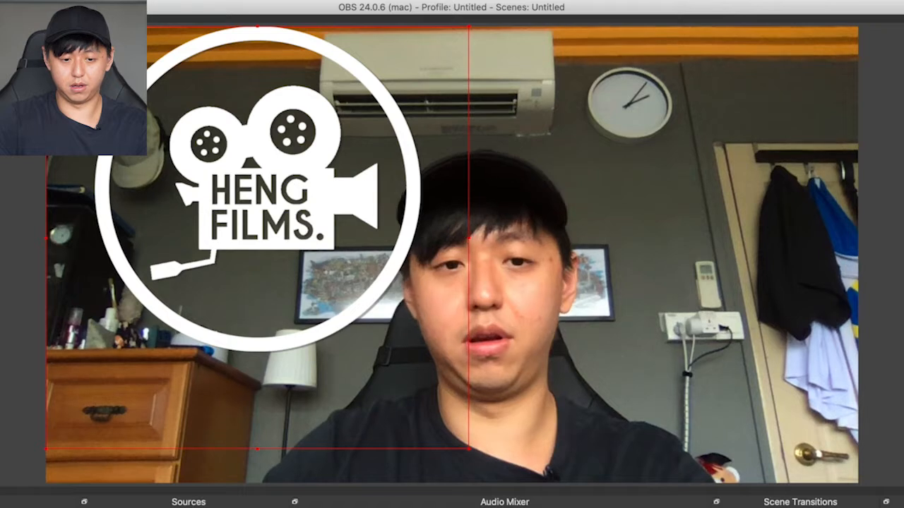
Shrink the logo to a small overlay and place it in the upper-right corner of the Cam only canvas.
left_click_drag(469, 447, 455, 442)
left_click(472, 443)
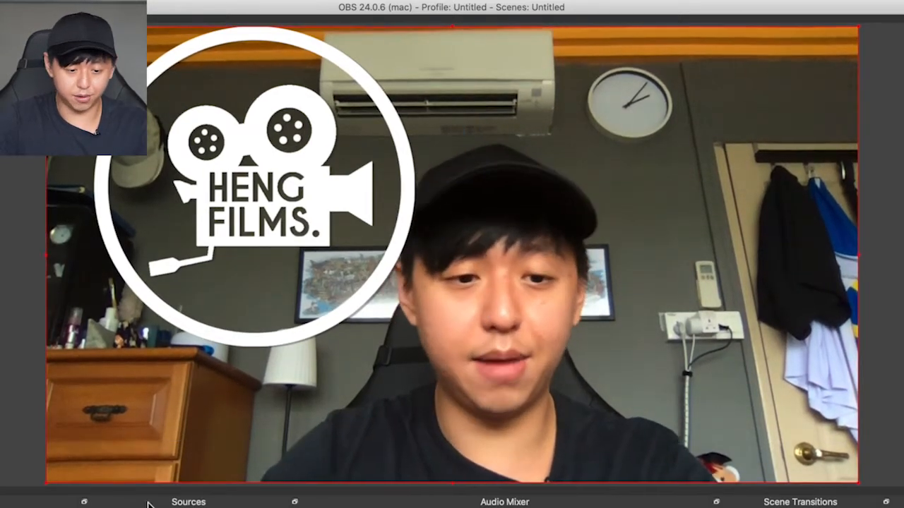
left_click(198, 438)
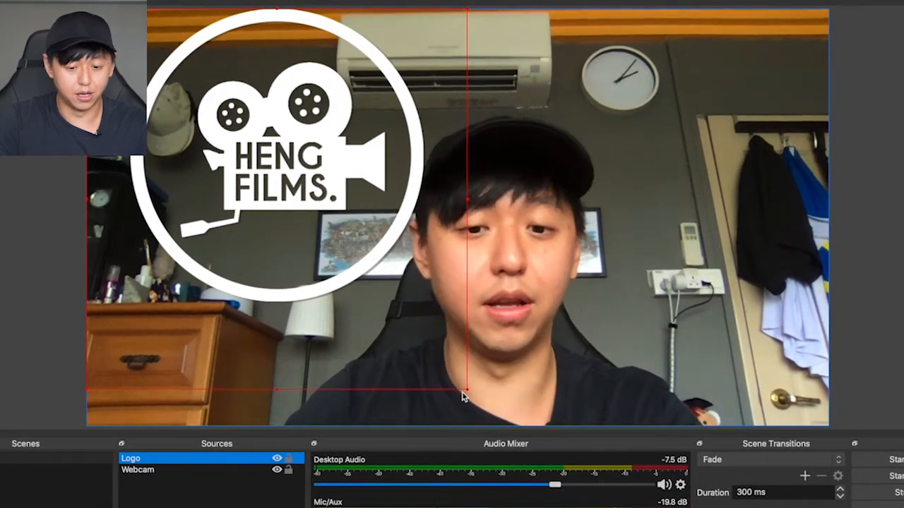
left_click_drag(468, 393, 185, 108)
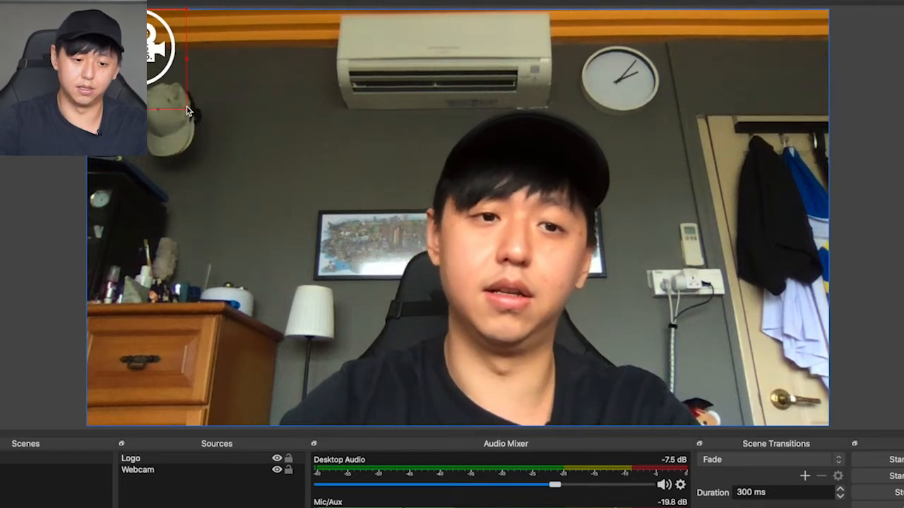
left_click_drag(162, 64, 591, 131)
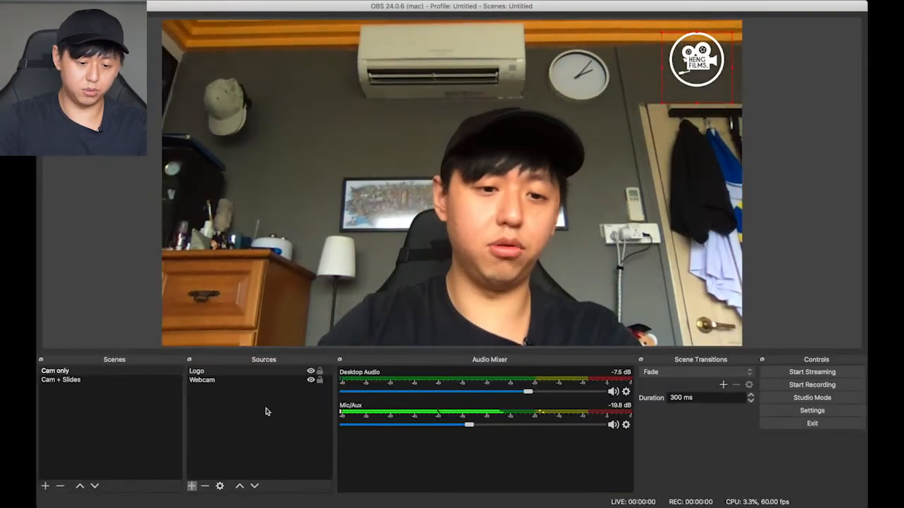
left_click(266, 412)
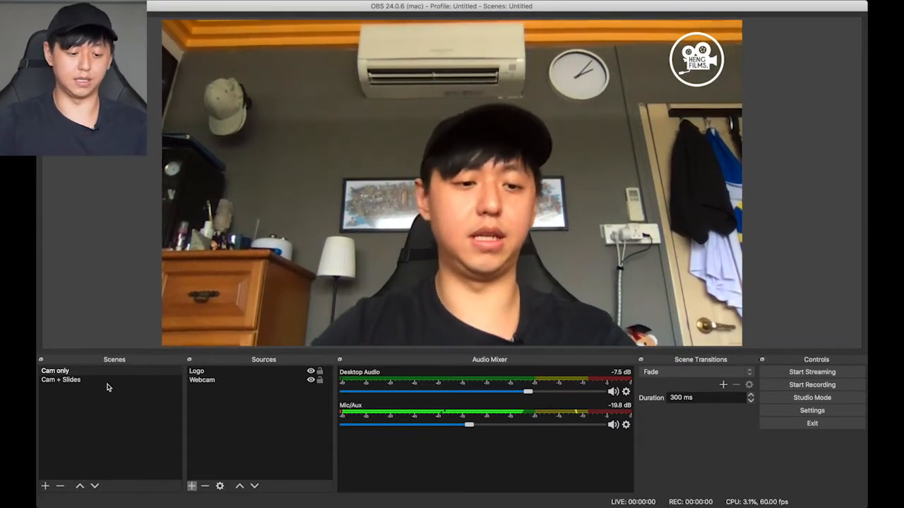
Add the existing Webcam source to the Cam + Slides scene as a video capture device.
left_click(104, 384)
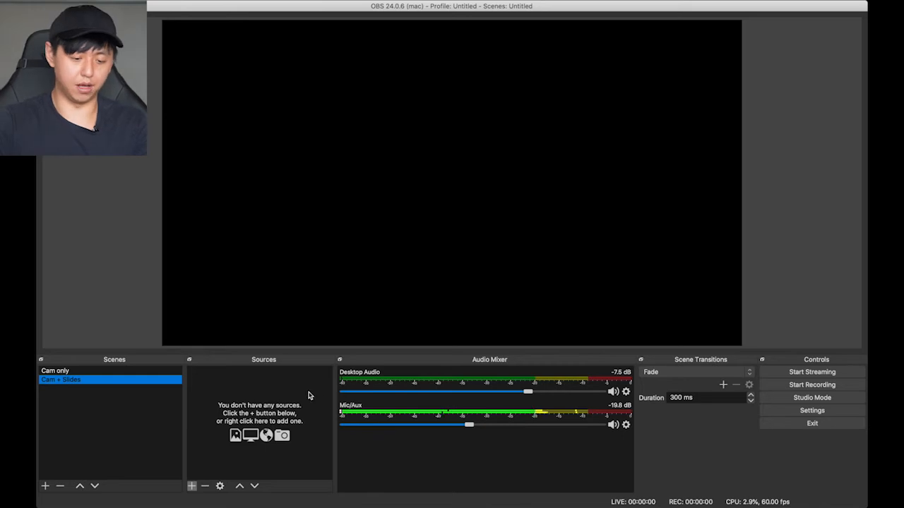
left_click(192, 486)
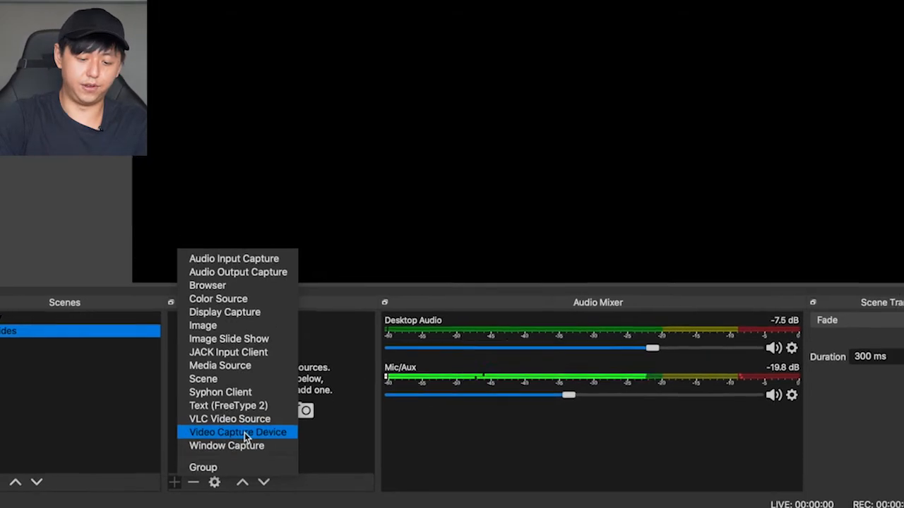
left_click(258, 400)
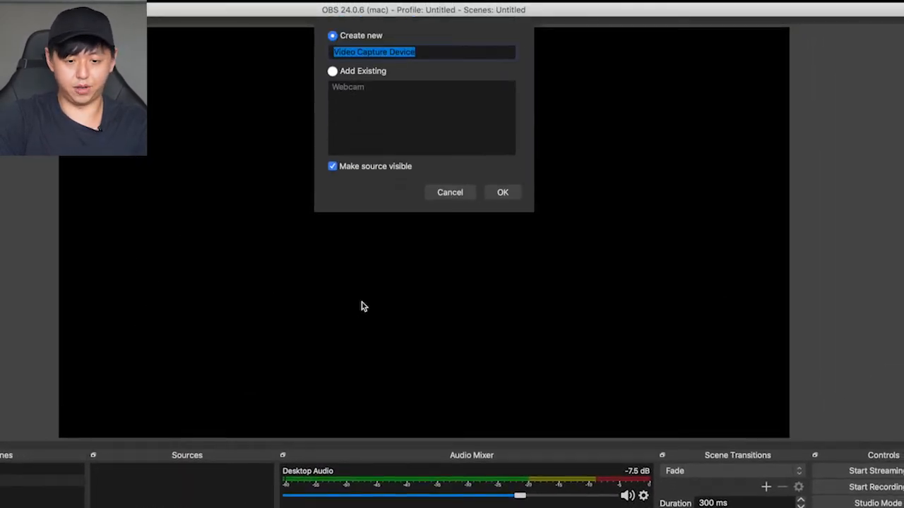
left_click(367, 74)
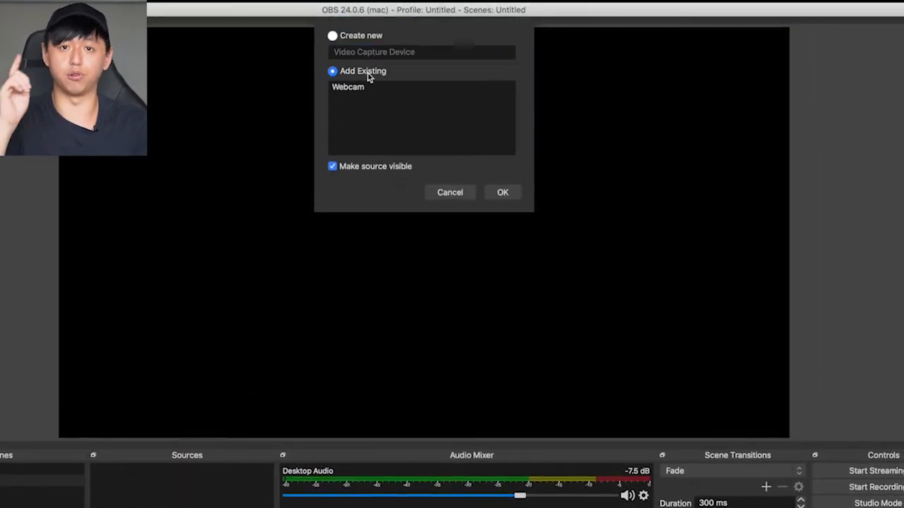
left_click(357, 86)
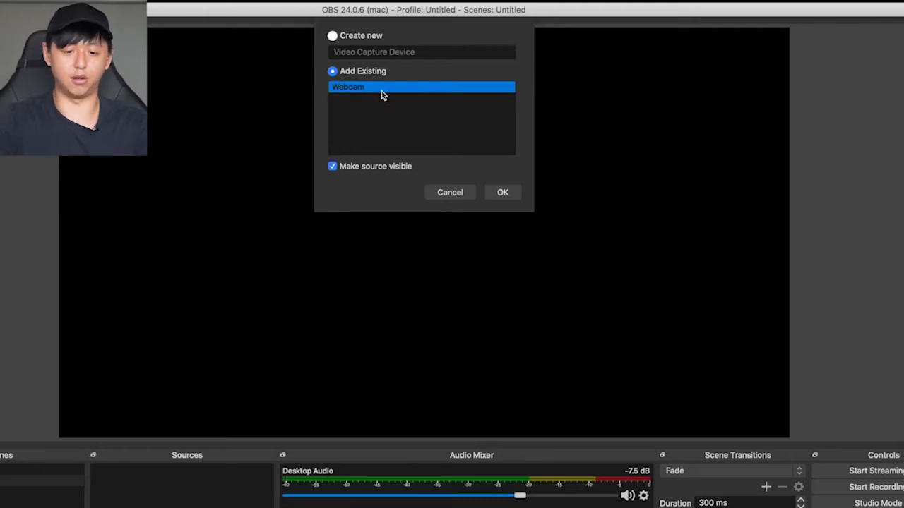
left_click(491, 193)
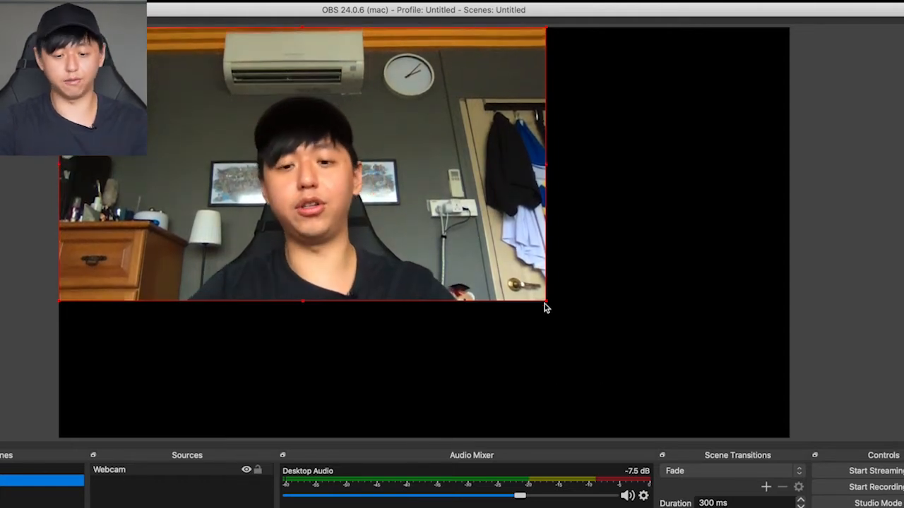
Shrink the webcam picture in the Cam + Slides scene and place it in the canvas's upper-right corner.
left_click_drag(547, 302, 197, 124)
left_click_drag(134, 84, 677, 96)
left_click(359, 389)
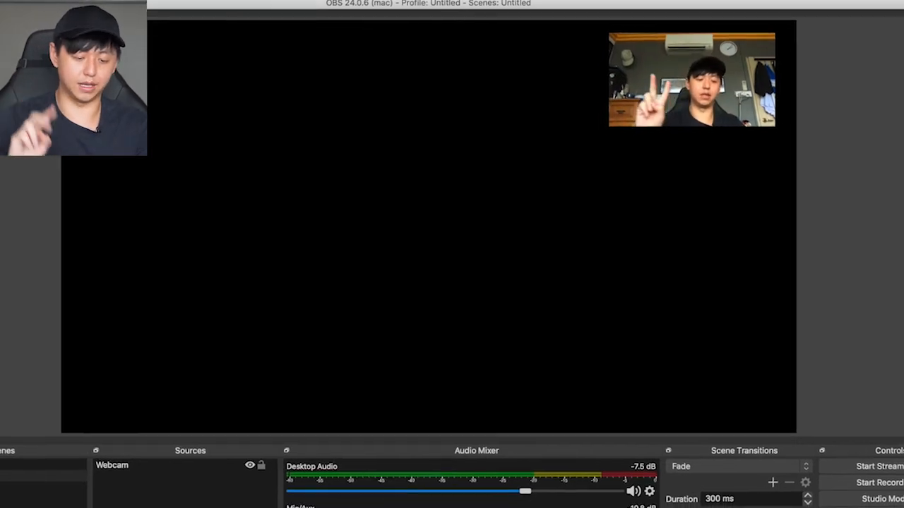
Add a Window Capture source named "Powerpoint" to the Cam + Slides scene and look through its capturable windows.
left_click(99, 507)
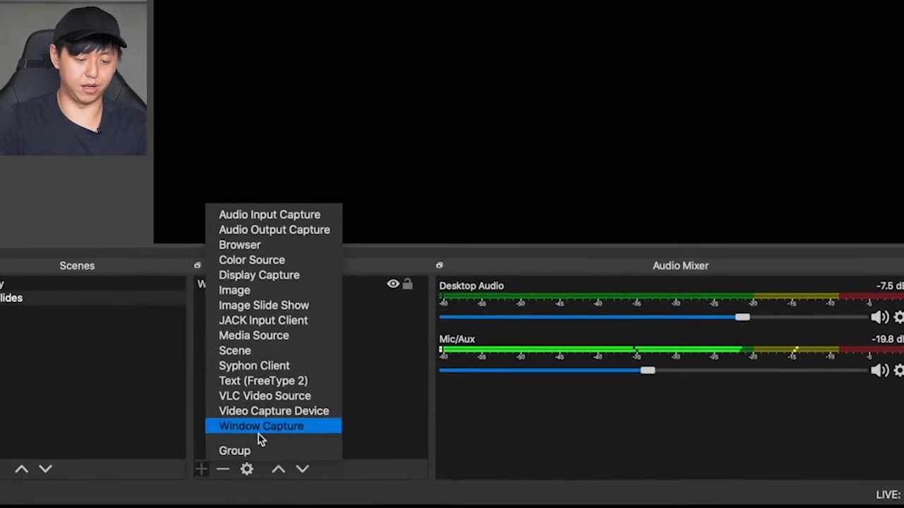
left_click(302, 421)
type("Powerpoint")
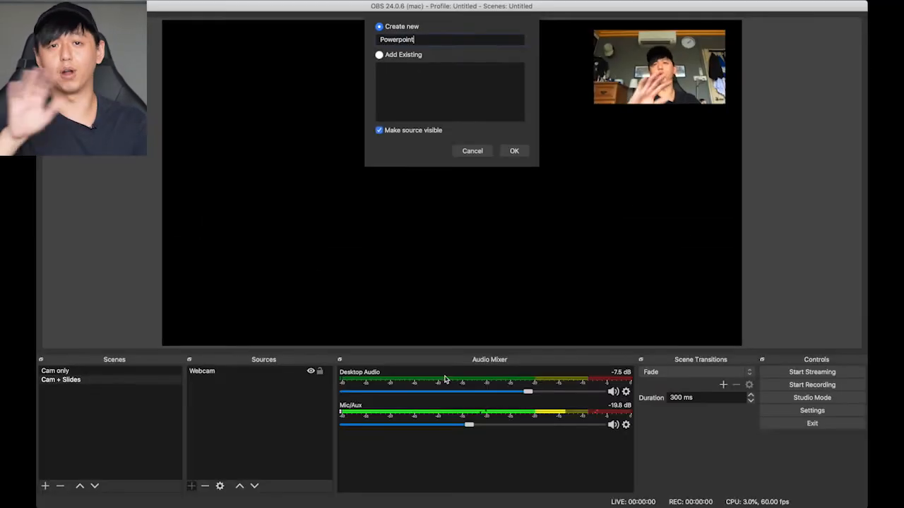
left_click(516, 152)
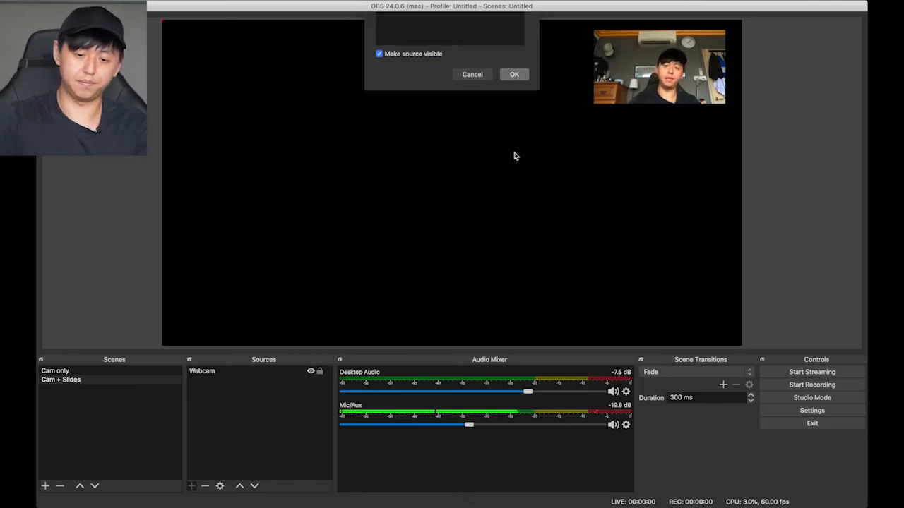
left_click(369, 299)
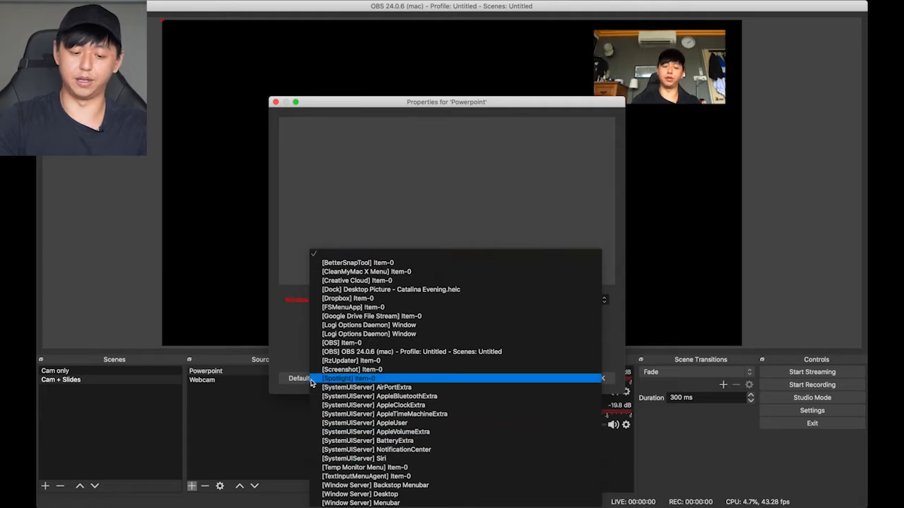
left_click(298, 348)
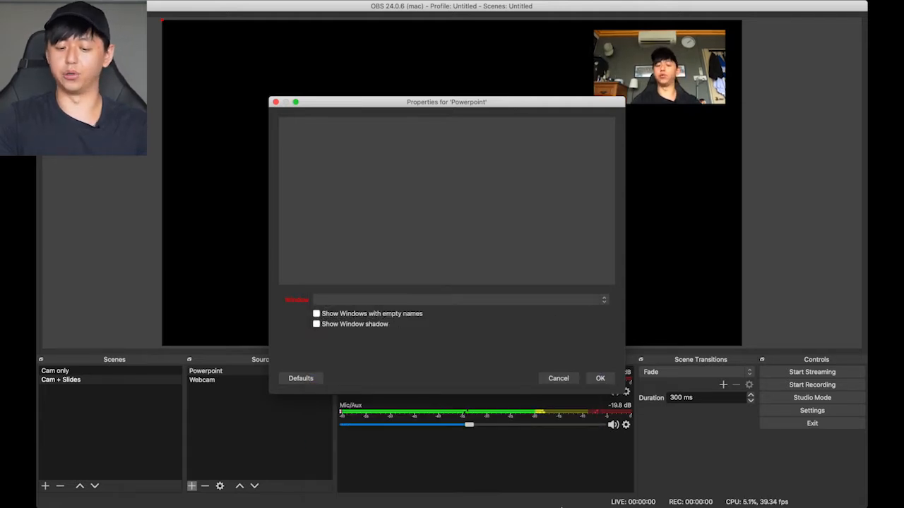
Check in the macOS System Preferences privacy settings whether OBS is allowed screen recording, then close the preferences.
mouse_move(567, 496)
left_click(664, 495)
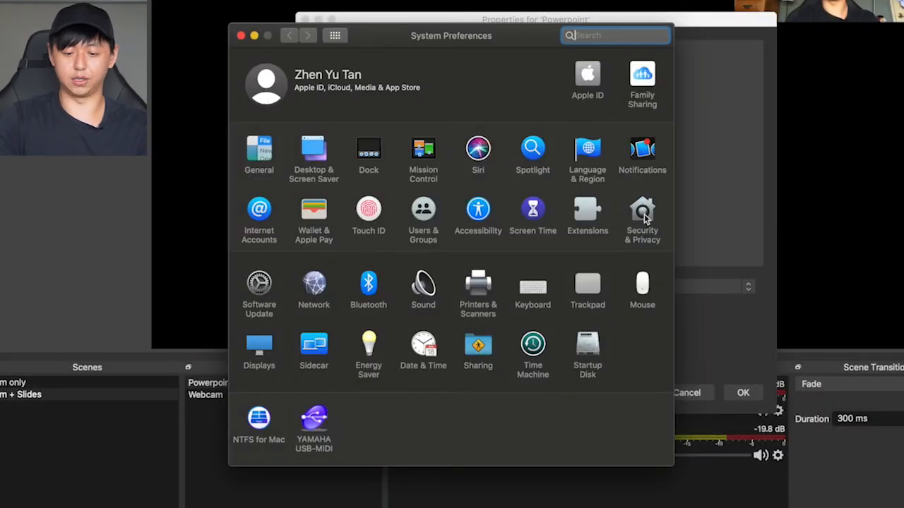
left_click(643, 216)
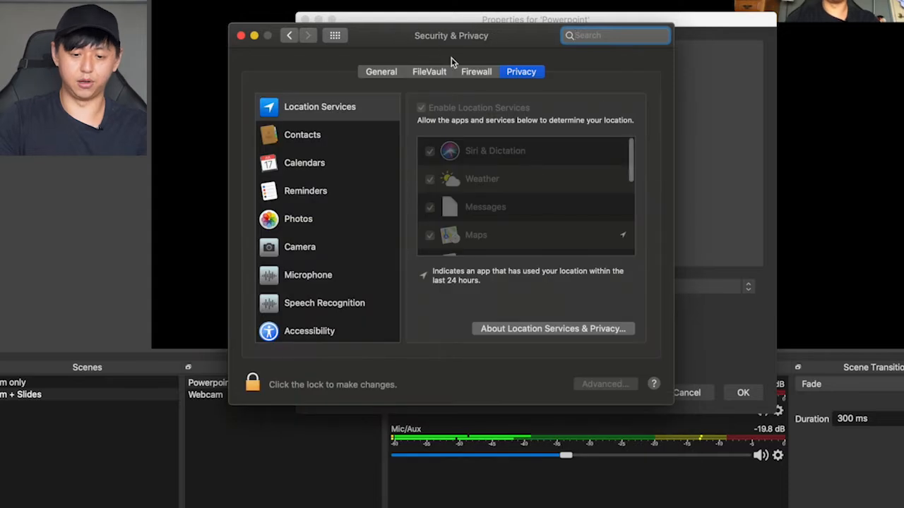
scroll(339, 290, "down", 5)
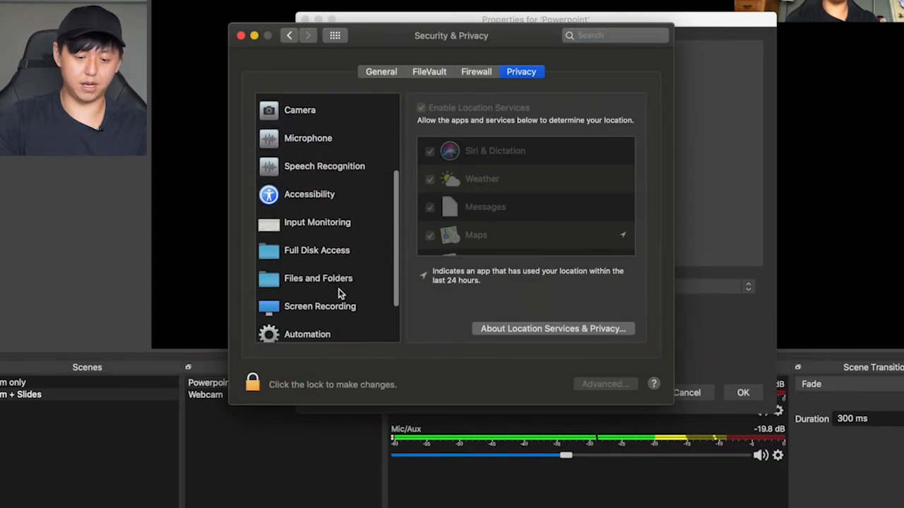
left_click(332, 297)
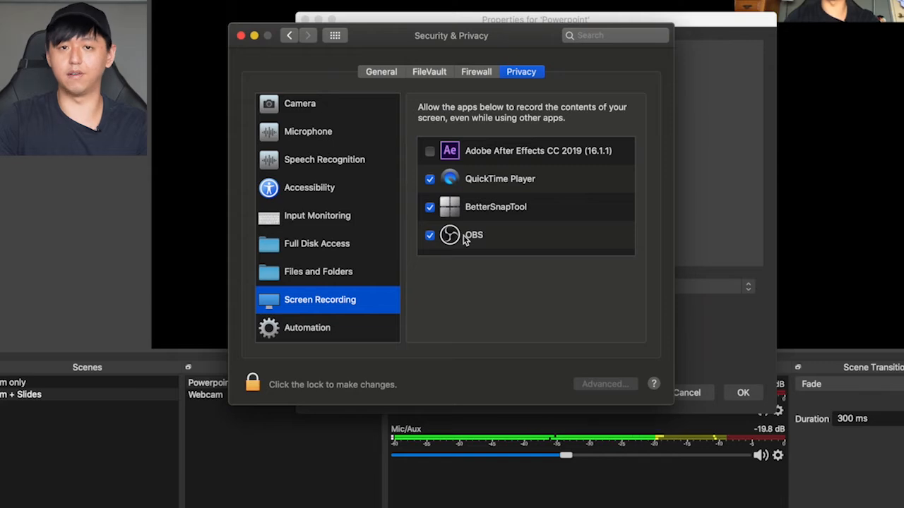
left_click(241, 36)
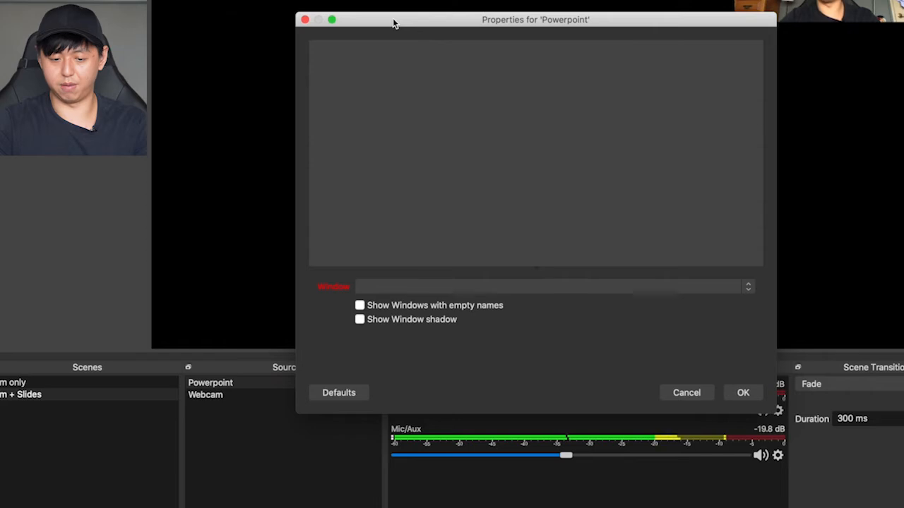
Switch from the Powerpoint source's properties to PowerPoint with the Friends of Heng Films Concept Deck presentation.
left_click(561, 285)
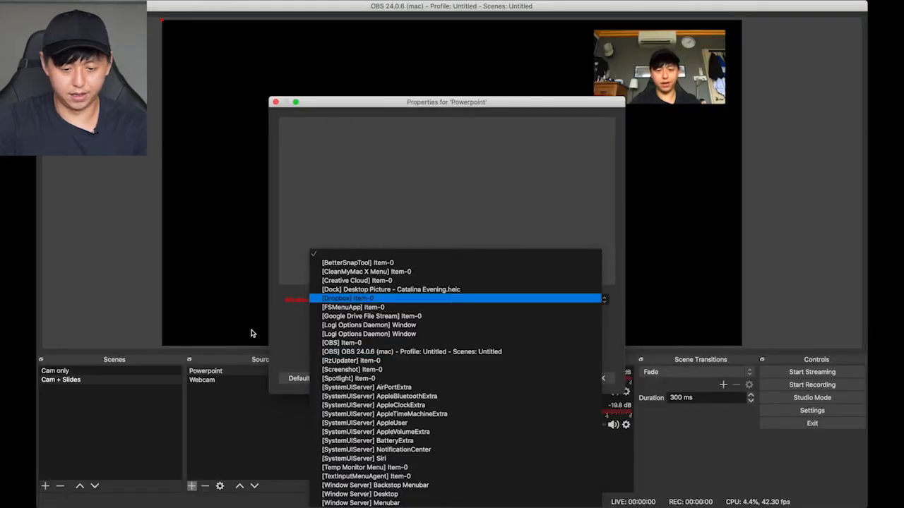
left_click(288, 336)
mouse_move(476, 502)
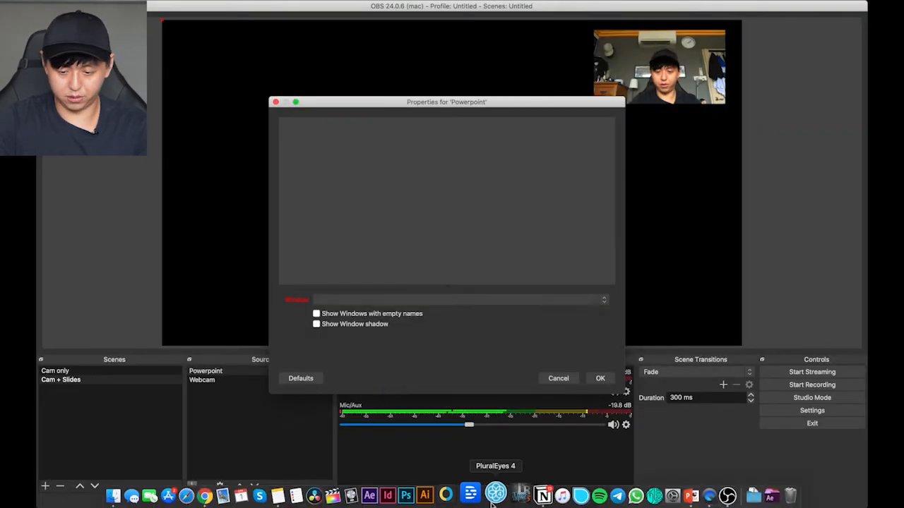
left_click(679, 501)
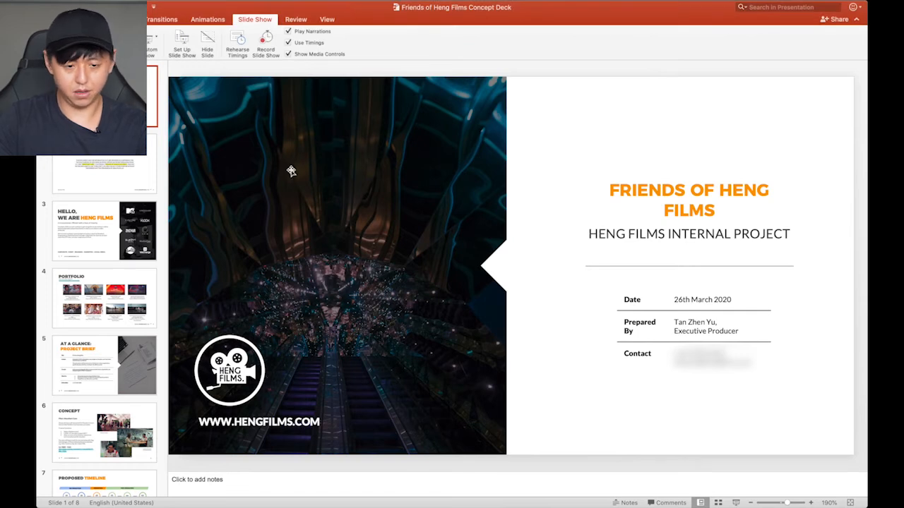
Return to the Powerpoint source's properties and set it to capture the Friends of Heng Films Concept Deck editing window.
key("ctrl+Up")
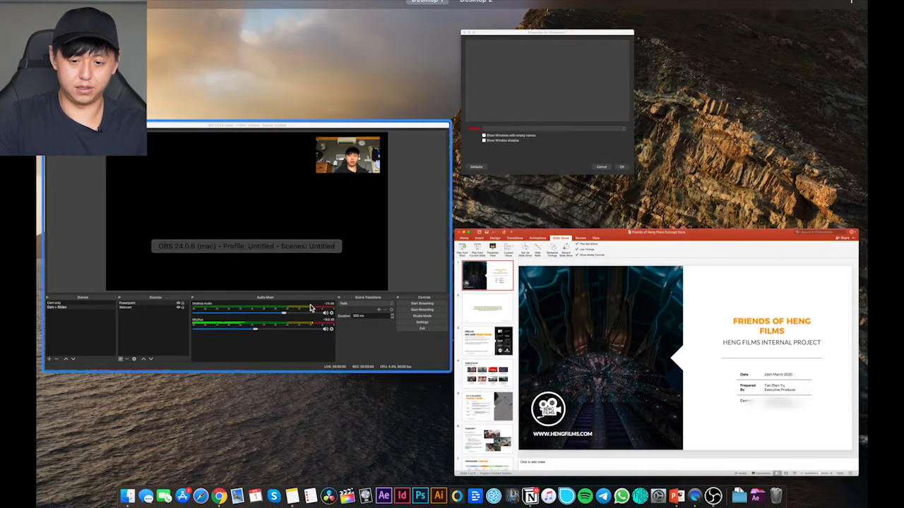
left_click(521, 162)
left_click(350, 300)
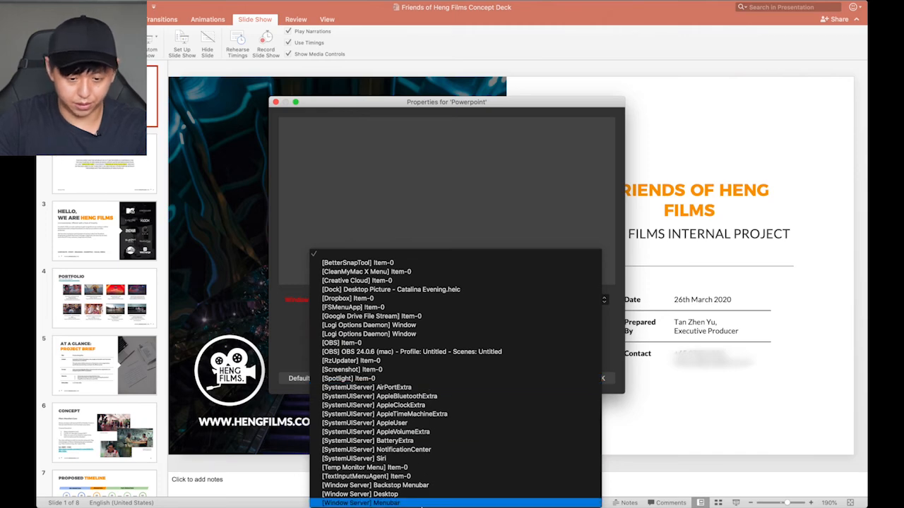
left_click(424, 369)
left_click(626, 437)
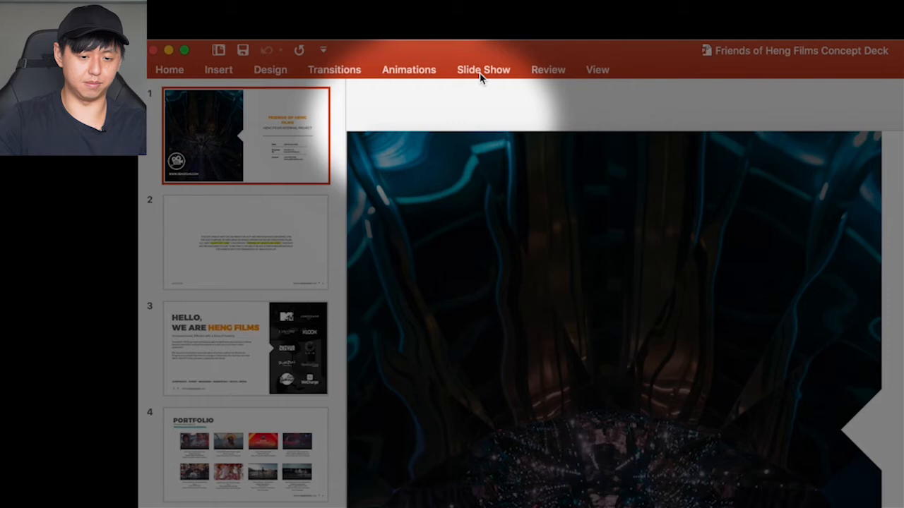
Set the slide show type in PowerPoint to "Browsed by an individual (window)".
left_click(480, 74)
left_click(367, 111)
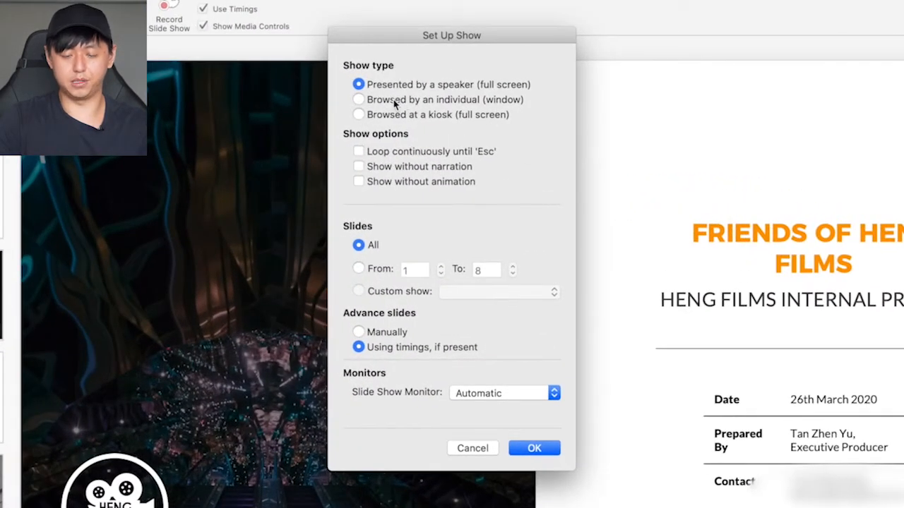
left_click(395, 104)
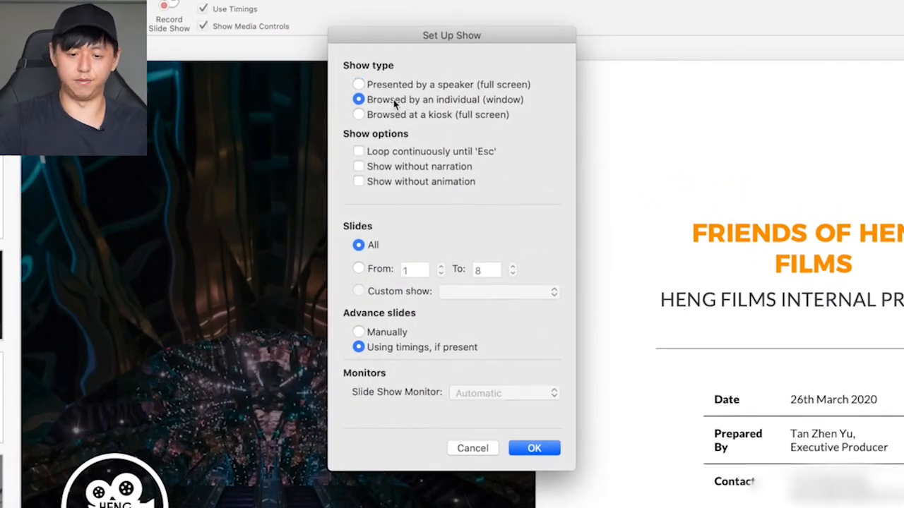
left_click(536, 449)
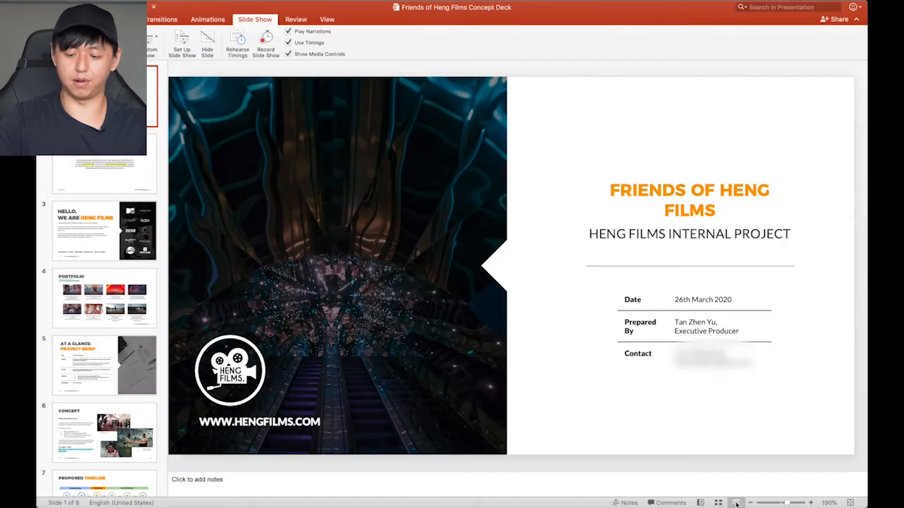
Start the slide show in its own window, then shrink that window and move it clear of the OBS source list.
left_click(736, 502)
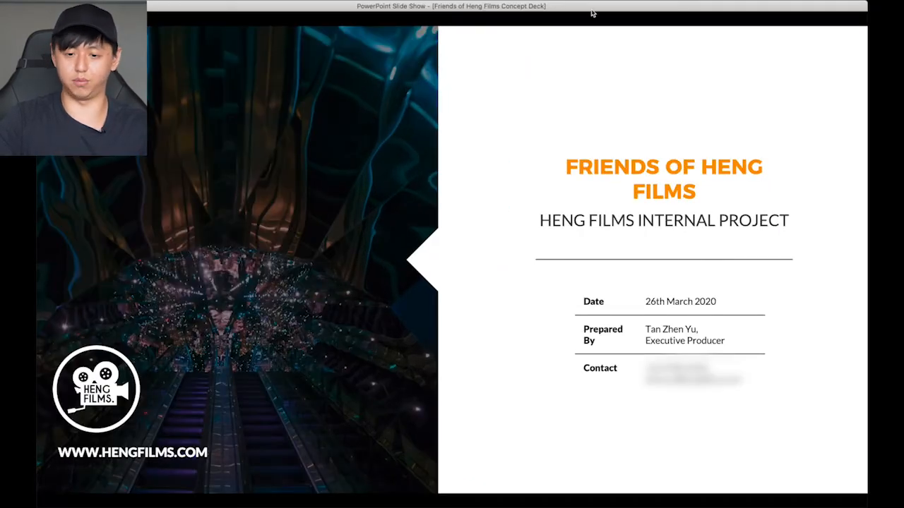
left_click_drag(591, 13, 550, 109)
left_click_drag(821, 100, 759, 68)
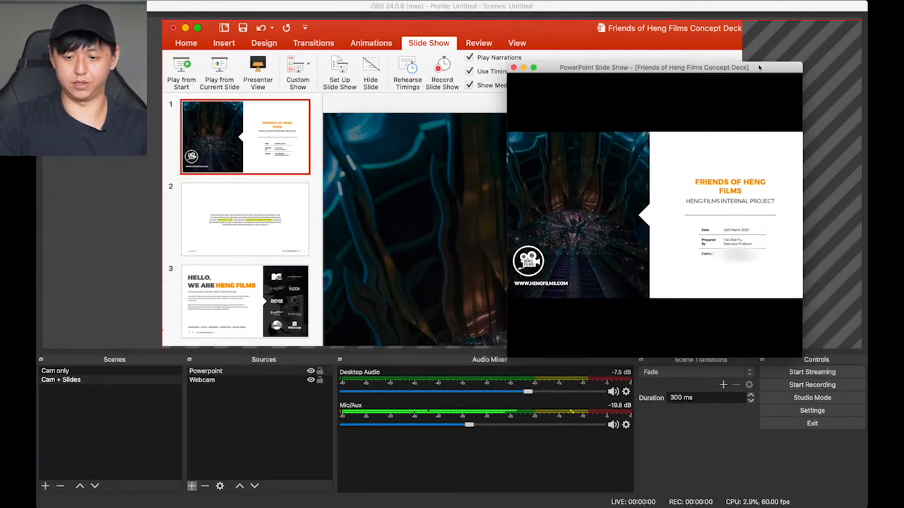
Replace the Powerpoint source in OBS with a new one capturing the window "PowerPoint Slide Show - [Friends of Heng Films Concept Deck]".
key("super+Tab")
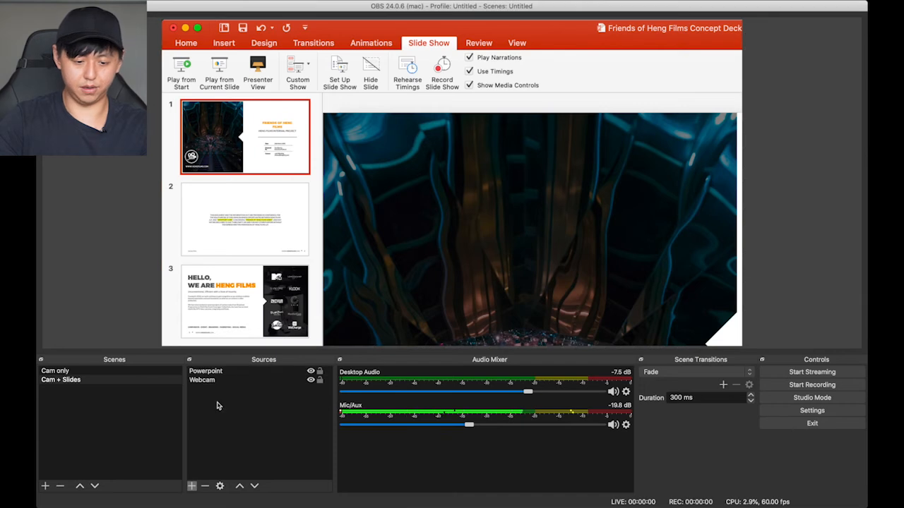
left_click(215, 372)
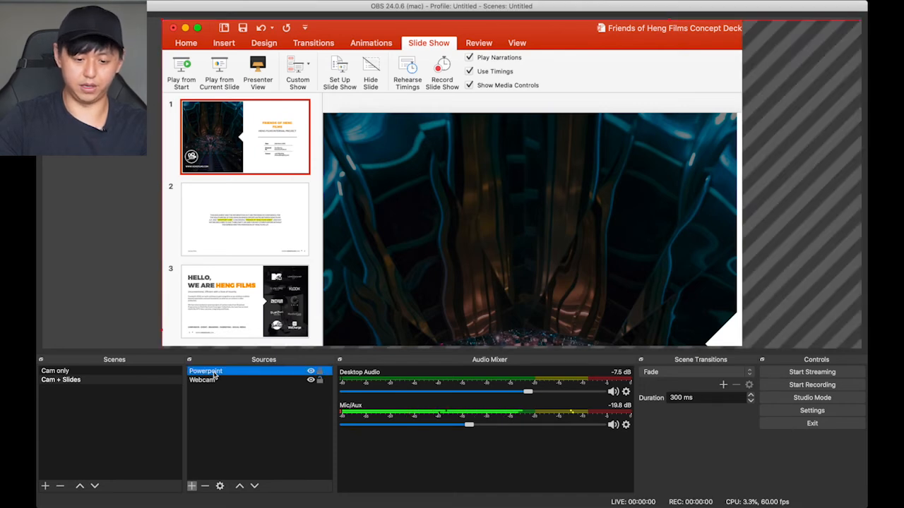
left_click(203, 487)
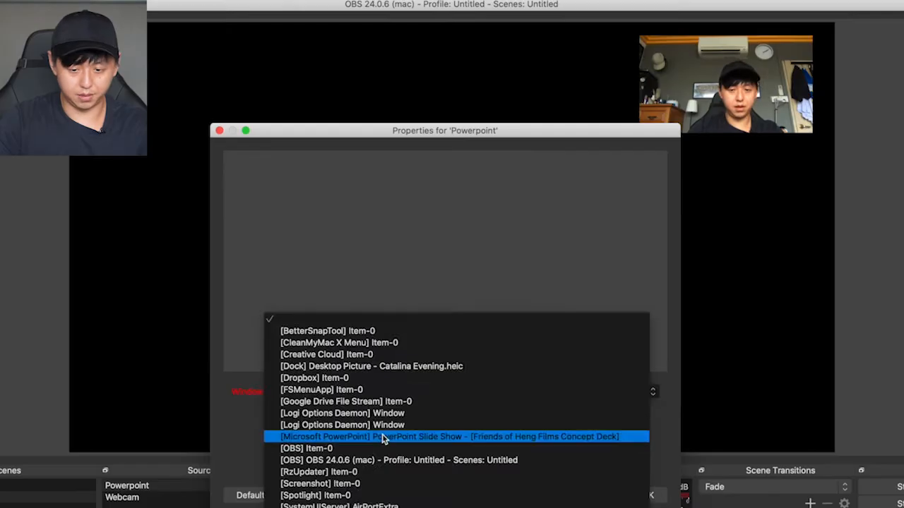
left_click(383, 436)
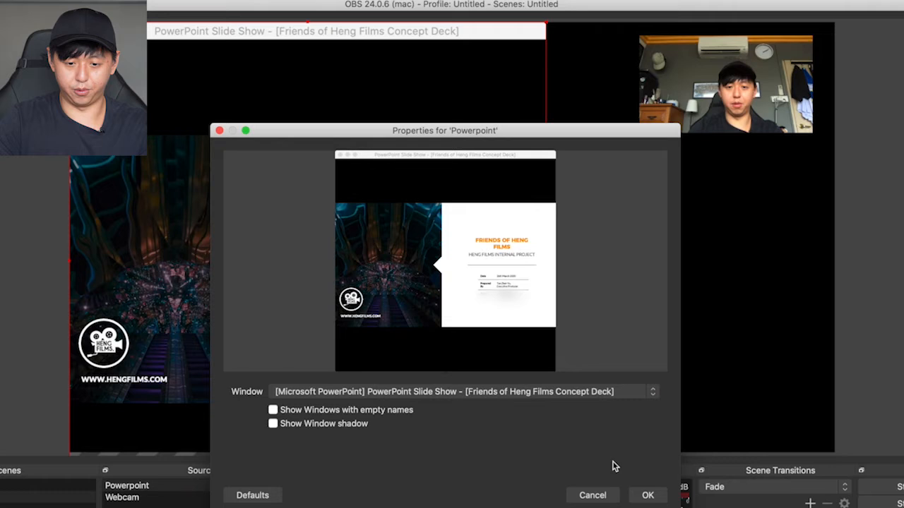
left_click(650, 496)
Enlarge, stretch and reposition the slide show capture so the slide fills the Cam + Slides canvas without its title bar.
left_click_drag(546, 23, 696, 1)
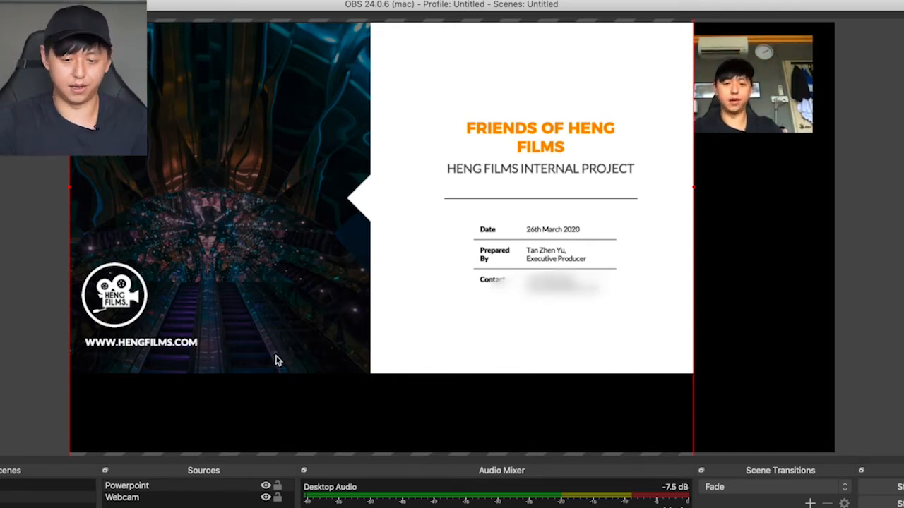
left_click_drag(341, 245, 347, 322)
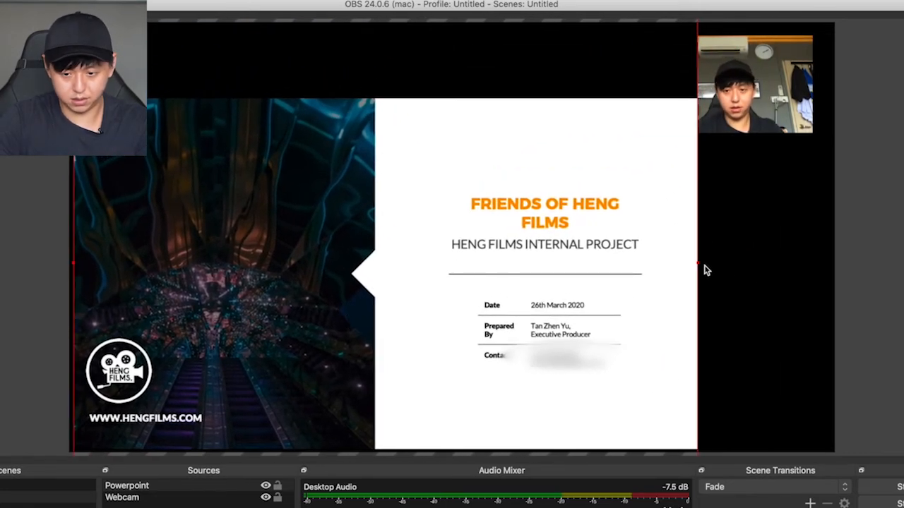
left_click_drag(699, 267, 833, 264)
left_click_drag(281, 285, 279, 175)
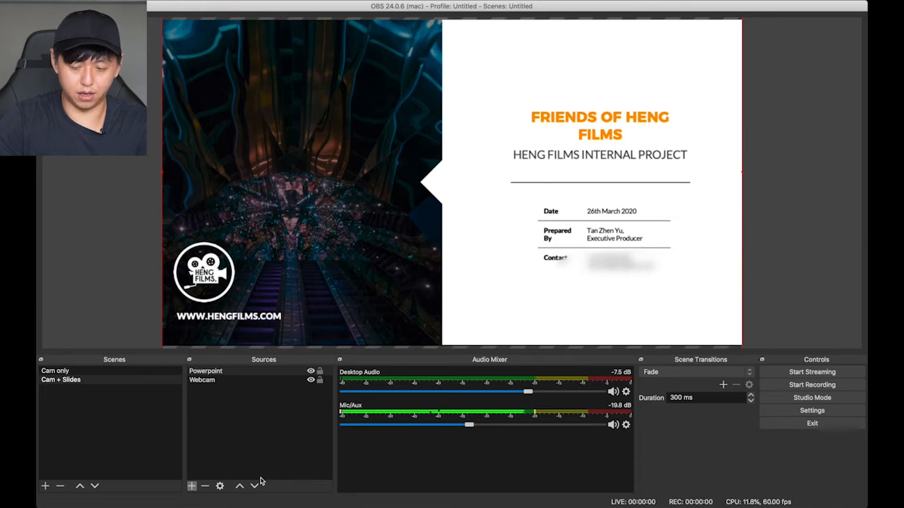
left_click(261, 448)
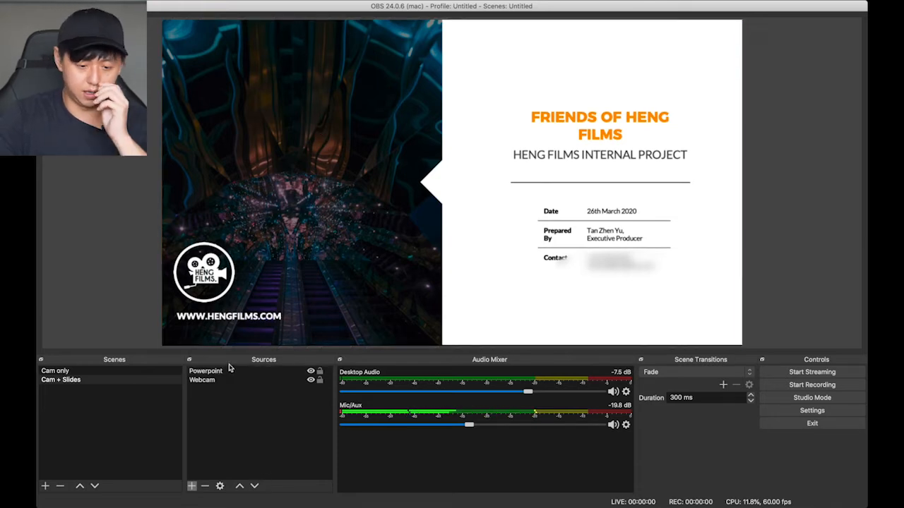
Move the Webcam source above Powerpoint in the source order and slightly shrink the webcam picture in the canvas's upper-right corner.
left_click(209, 380)
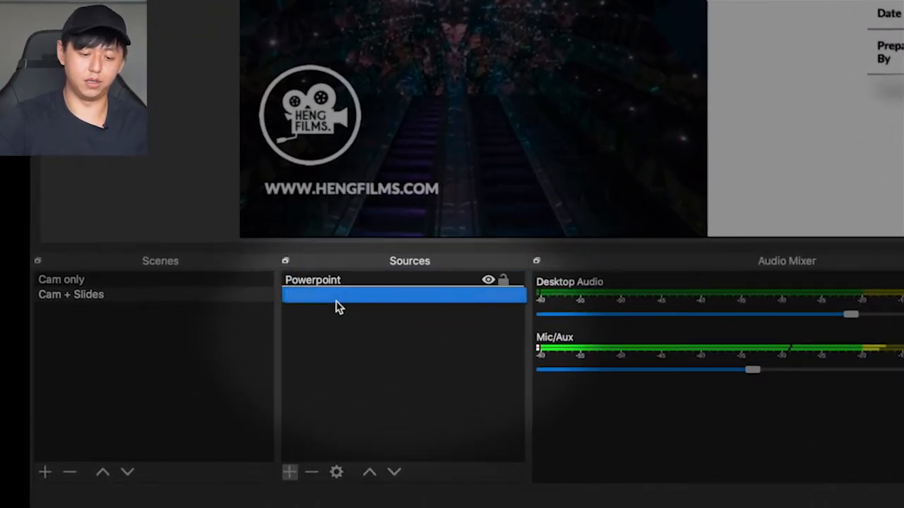
left_click_drag(337, 307, 340, 274)
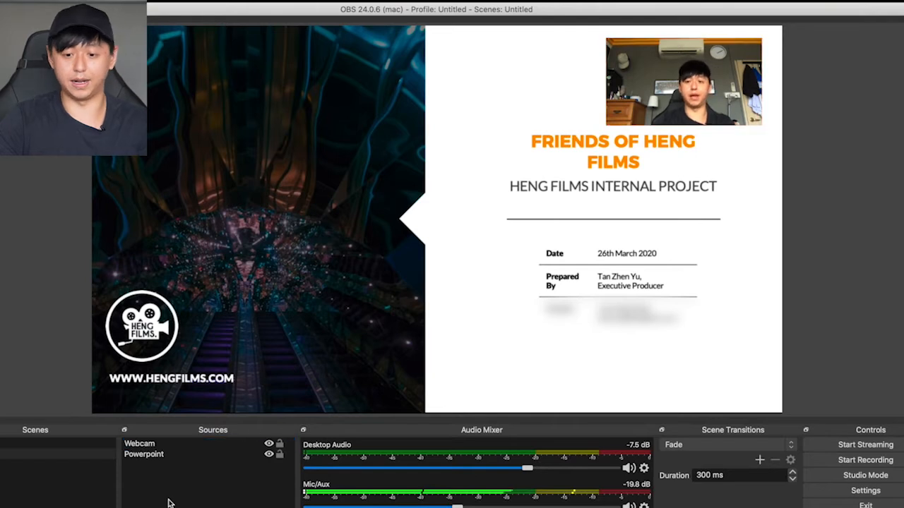
left_click_drag(682, 72, 696, 65)
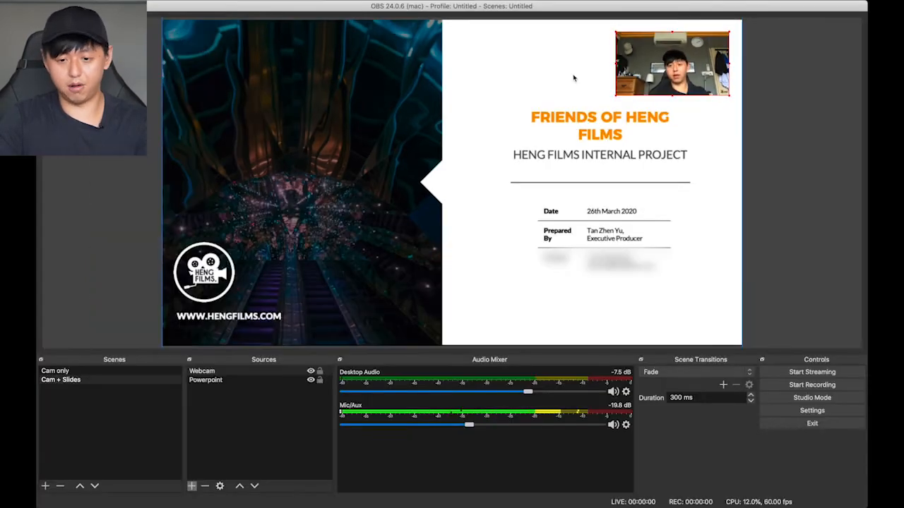
left_click(573, 78)
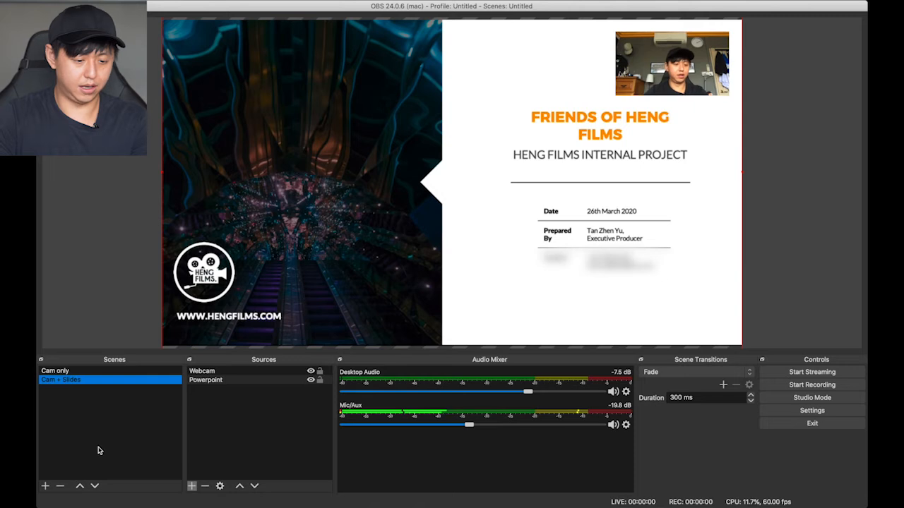
Switch to the Cam only scene and back to Cam + Slides to compare both layouts.
left_click(67, 371)
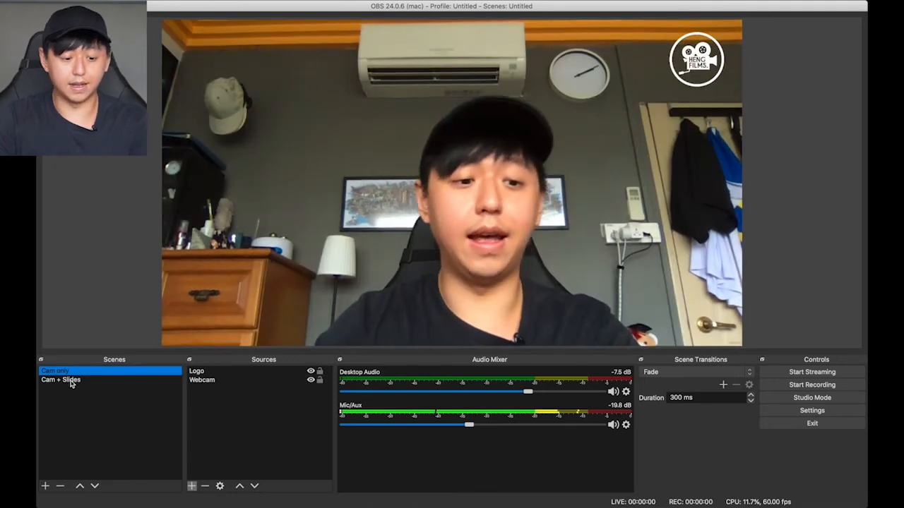
left_click(70, 380)
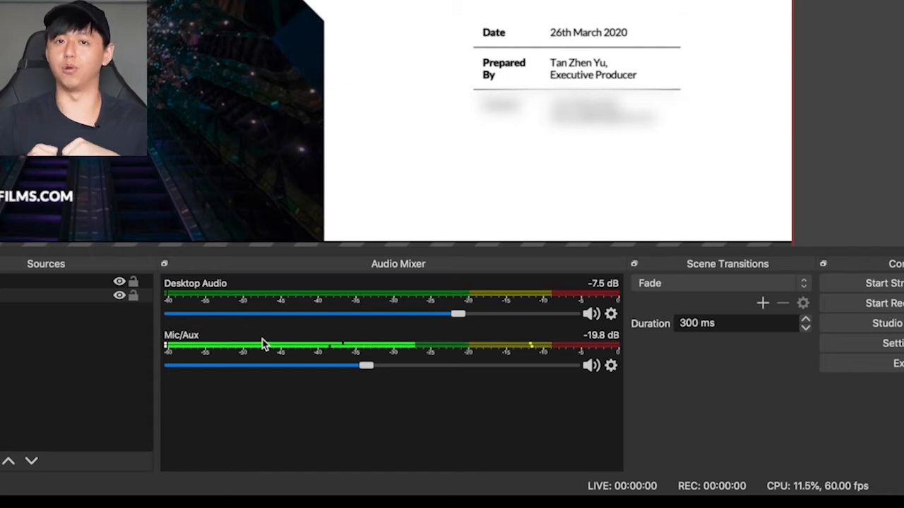
Set the Mic/Aux audio input device to Built-in Microphone.
left_click(612, 368)
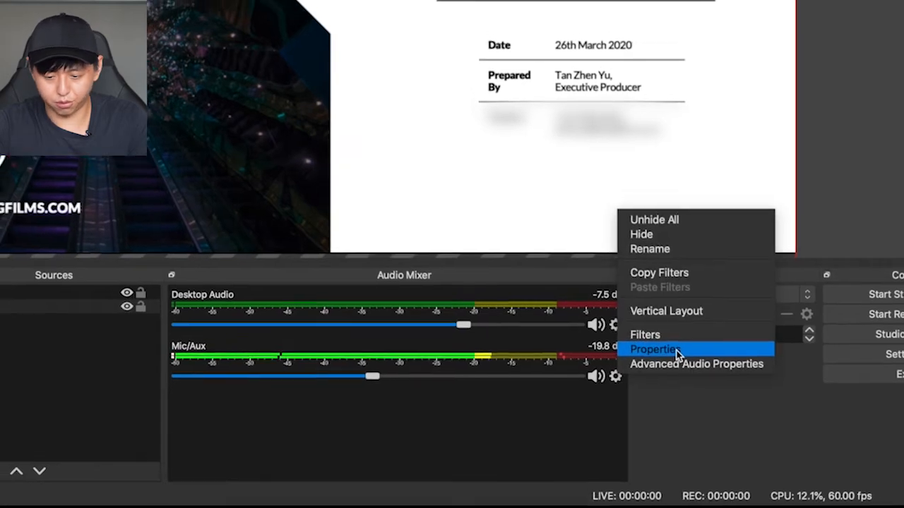
left_click(667, 338)
left_click(302, 56)
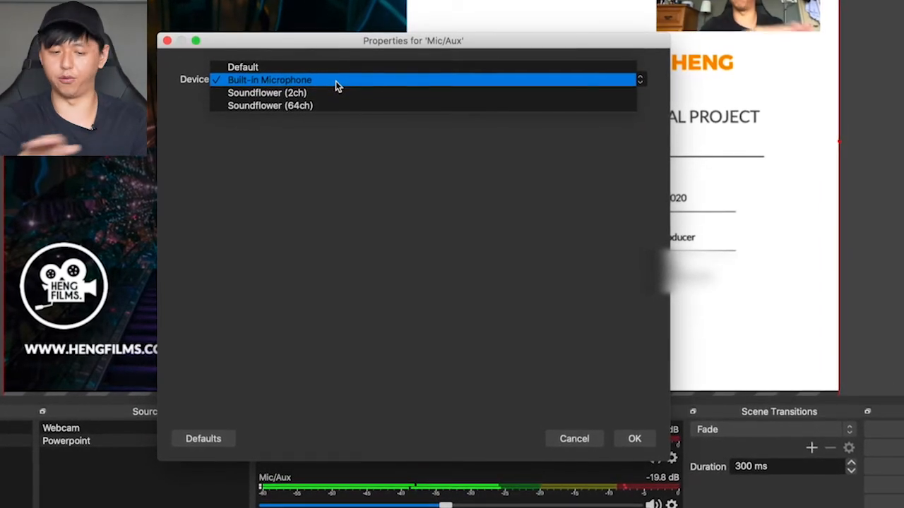
left_click(335, 81)
left_click(636, 441)
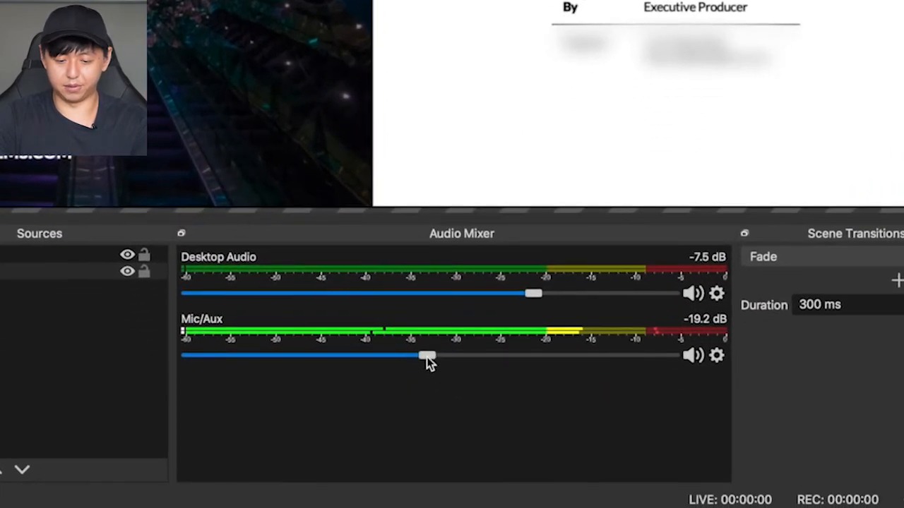
Try the Mic/Aux volume at maximum and settle it at about -17.2 dB.
left_click_drag(428, 360, 750, 386)
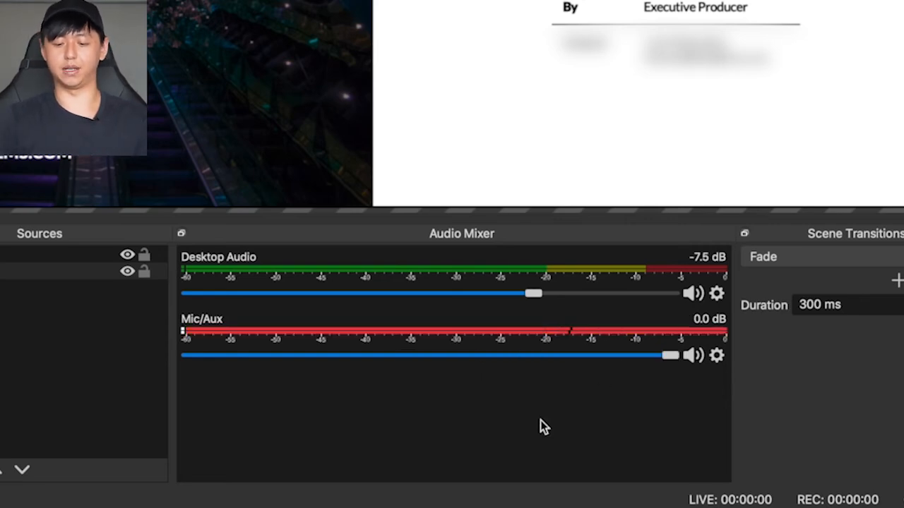
left_click_drag(671, 357, 457, 358)
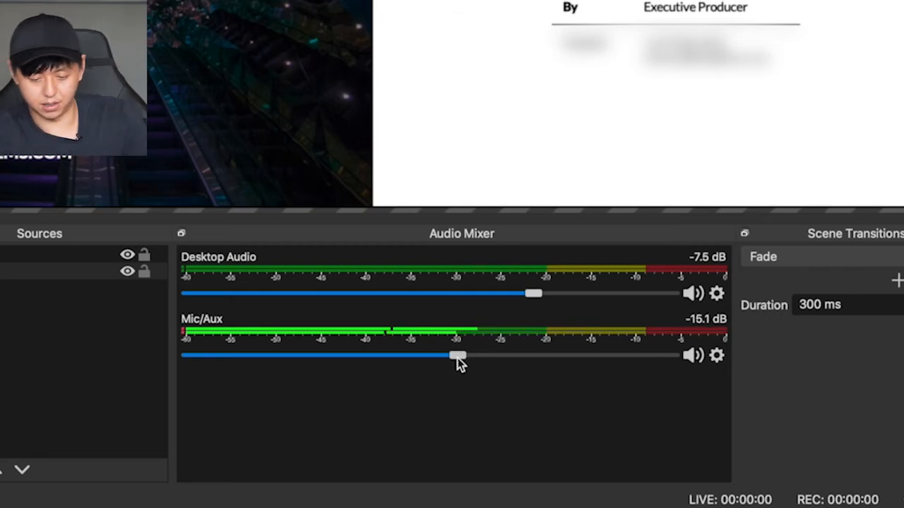
left_click_drag(457, 358, 440, 361)
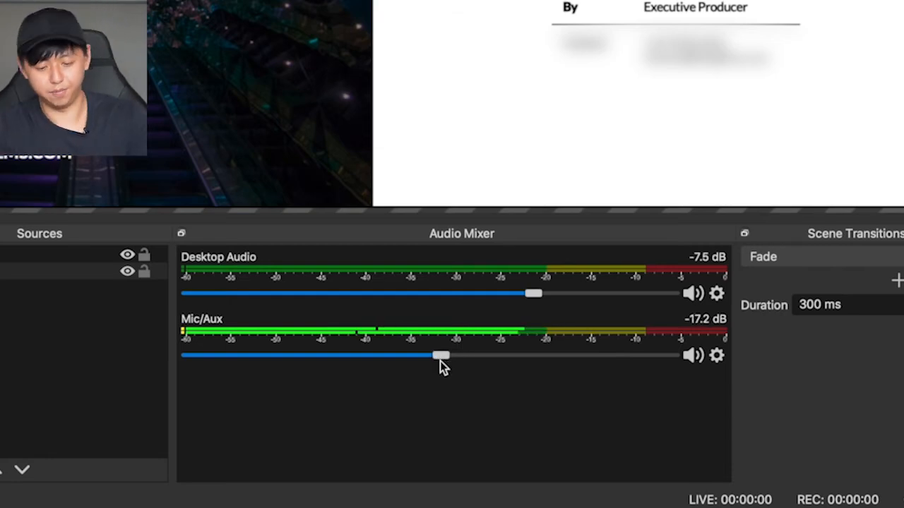
Lower the Desktop Audio volume to about -11.5 dB, and mute and unmute Mic/Aux.
left_click_drag(533, 294, 498, 295)
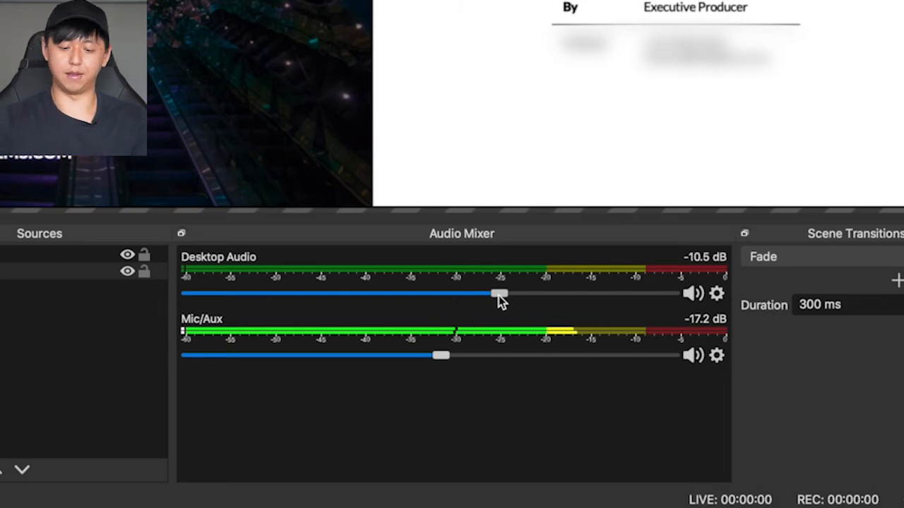
mouse_move(499, 295)
left_mouse_down()
mouse_move(467, 295)
mouse_move(491, 302)
left_mouse_up()
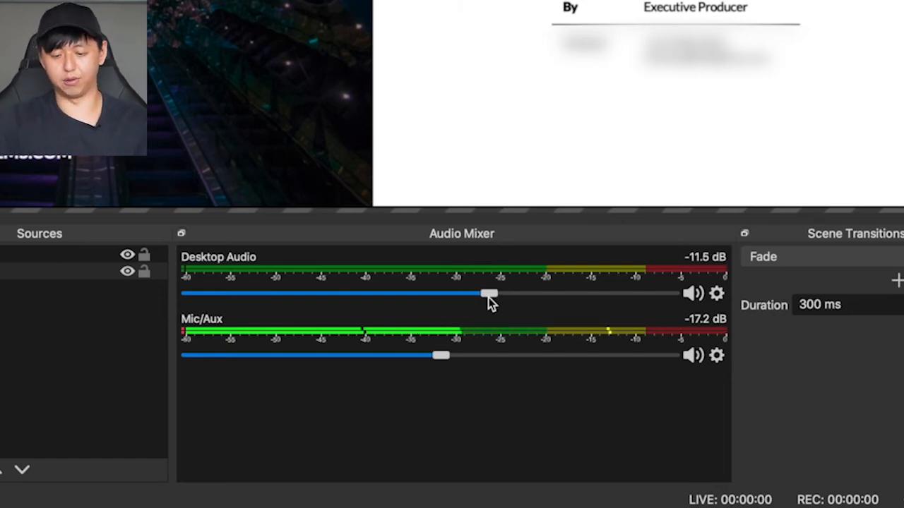
left_click(695, 359)
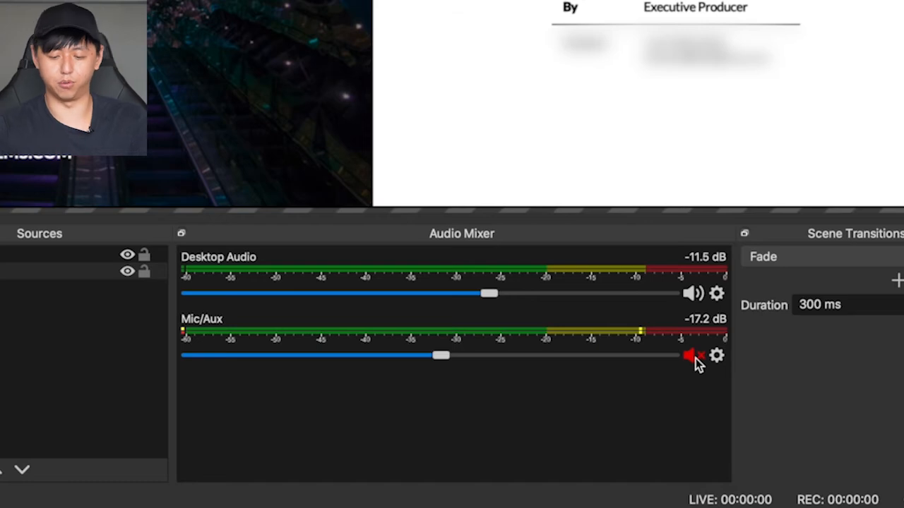
left_click(695, 358)
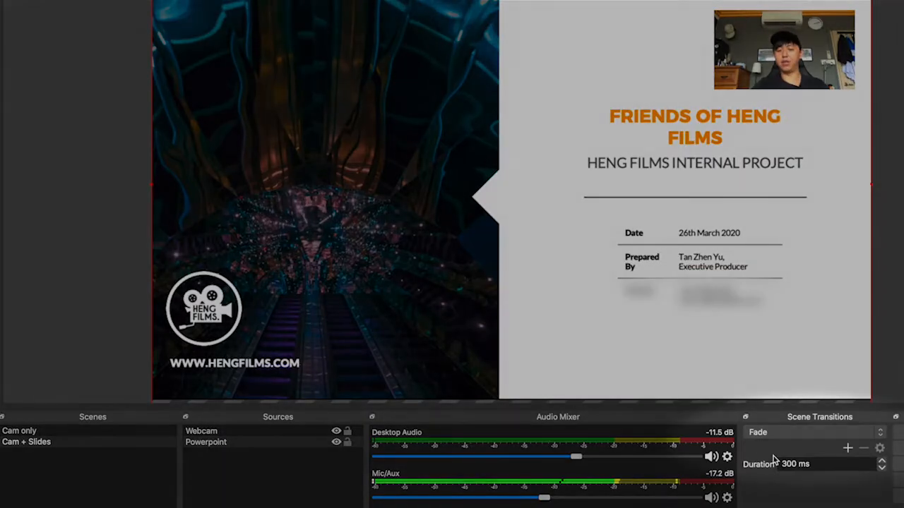
Look at the Cut transition option, keep Fade selected and preview it by switching to the Cam only scene.
left_click(796, 432)
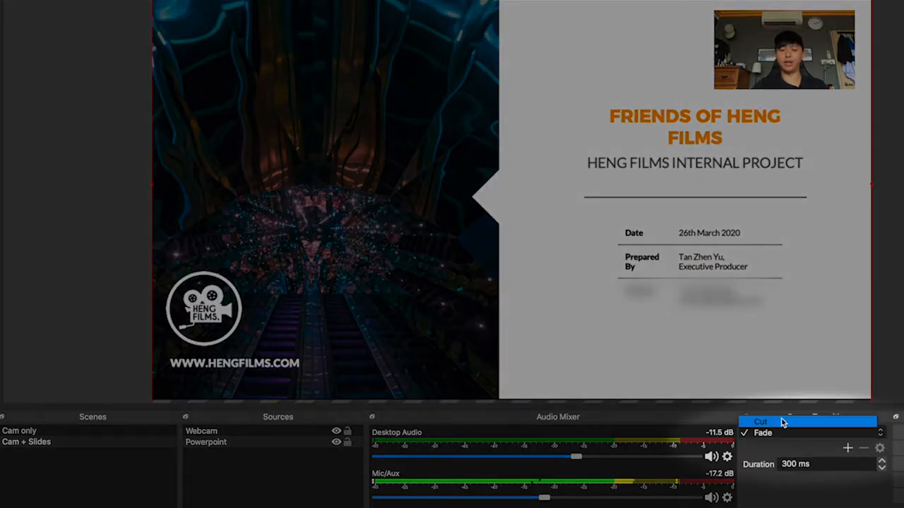
left_click(781, 420)
left_click(781, 430)
left_click(779, 442)
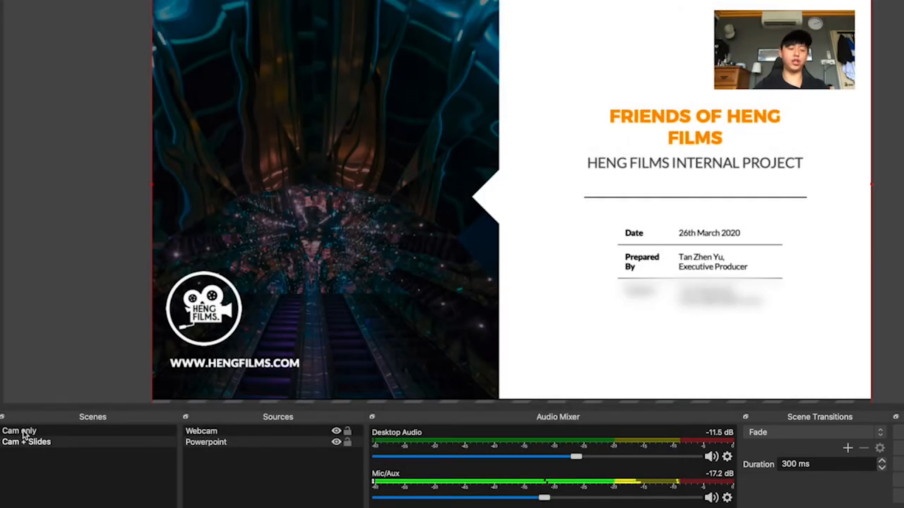
left_click(23, 432)
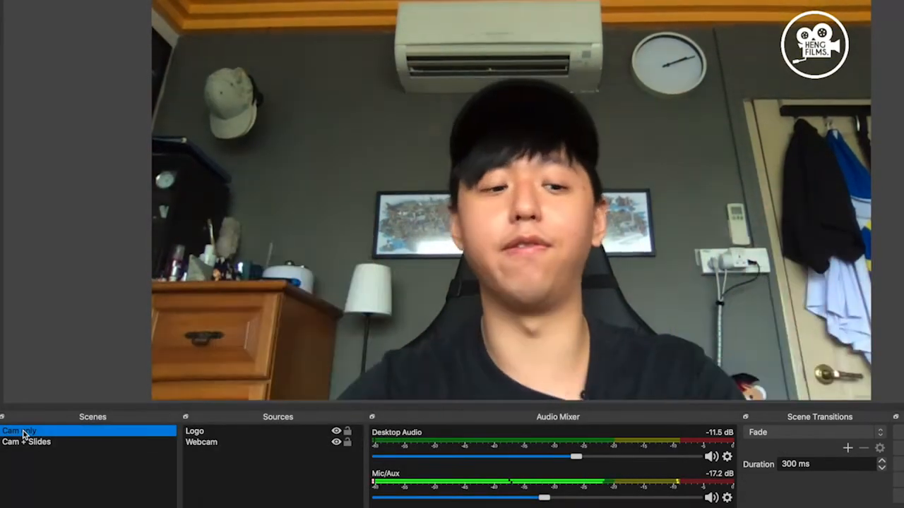
Set the scene transition to Cut and switch back to the Cam + Slides scene.
left_click(784, 430)
left_click(772, 421)
left_click(15, 442)
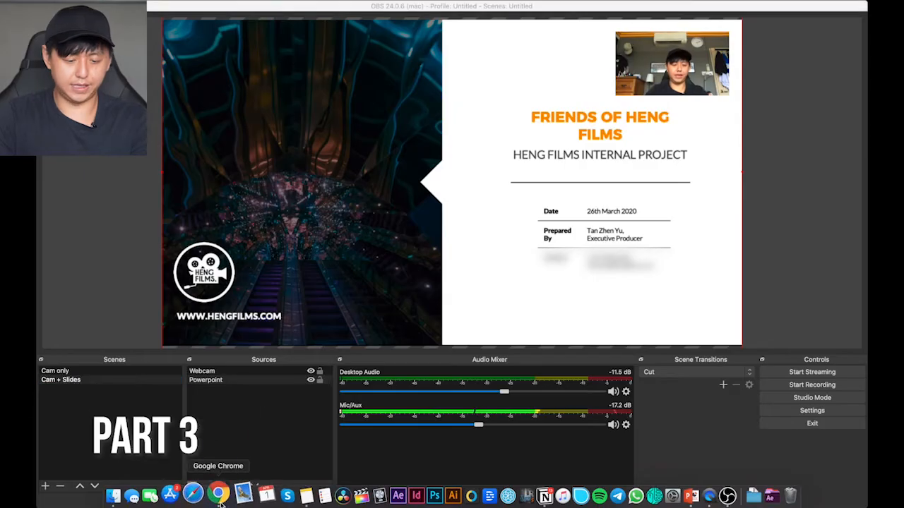
Switch to YouTube in Google Chrome, go to live streaming and create a new stream instead of copying the last settings.
left_click(209, 490)
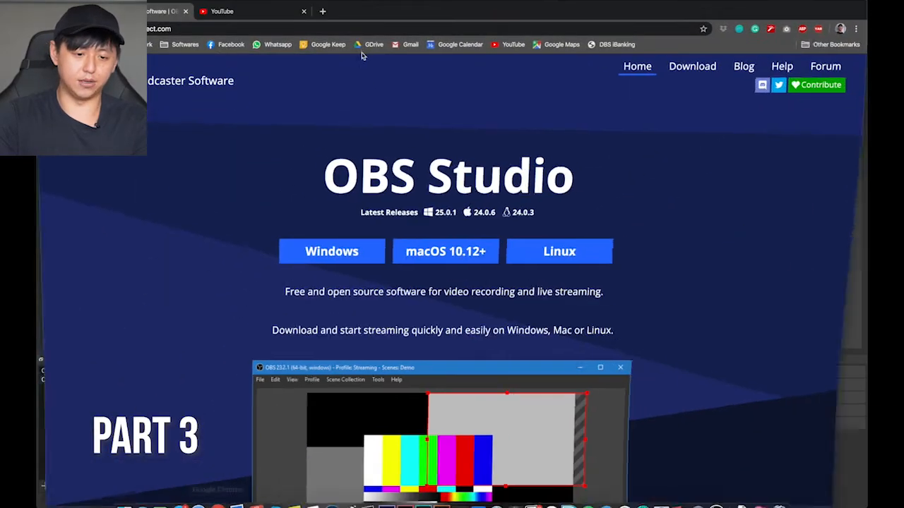
left_click(228, 12)
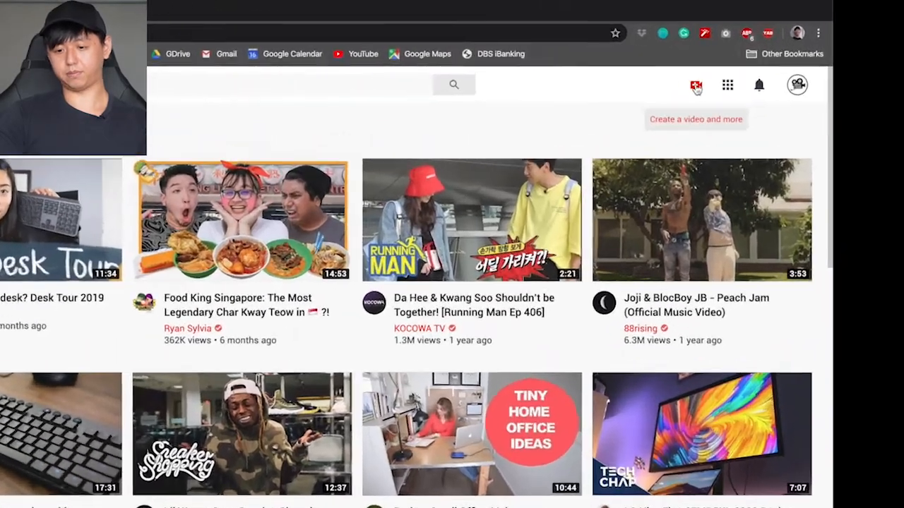
left_click(763, 70)
left_click(670, 176)
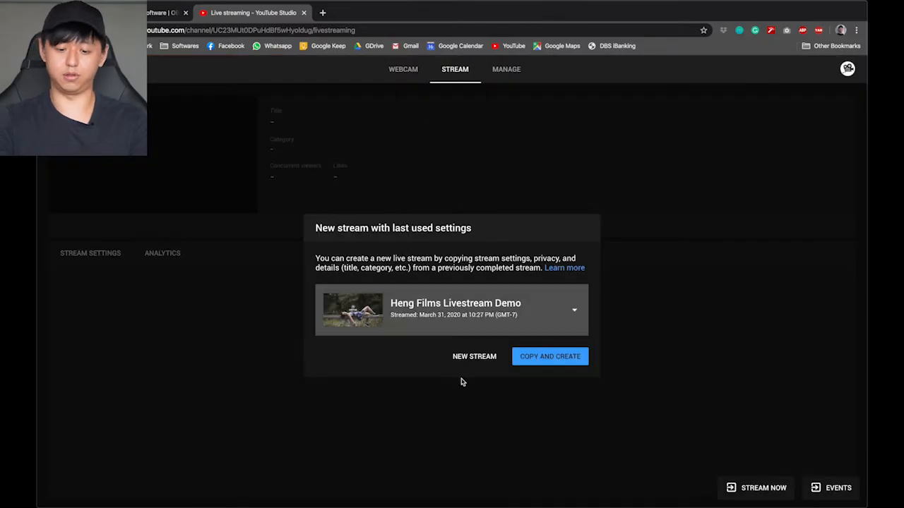
left_click(471, 357)
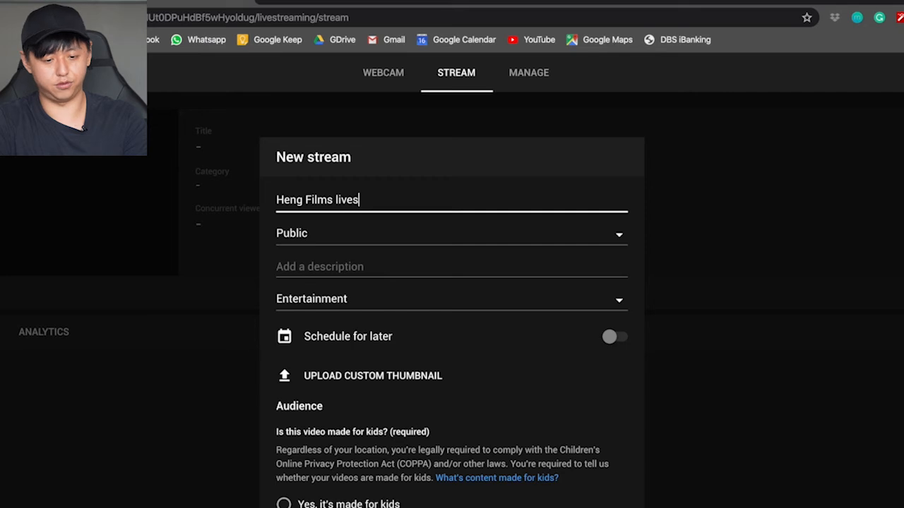
Title the new stream "Heng Films livestream demo" and set its privacy to Unlisted.
type("demo")
key("Tab")
left_click(329, 239)
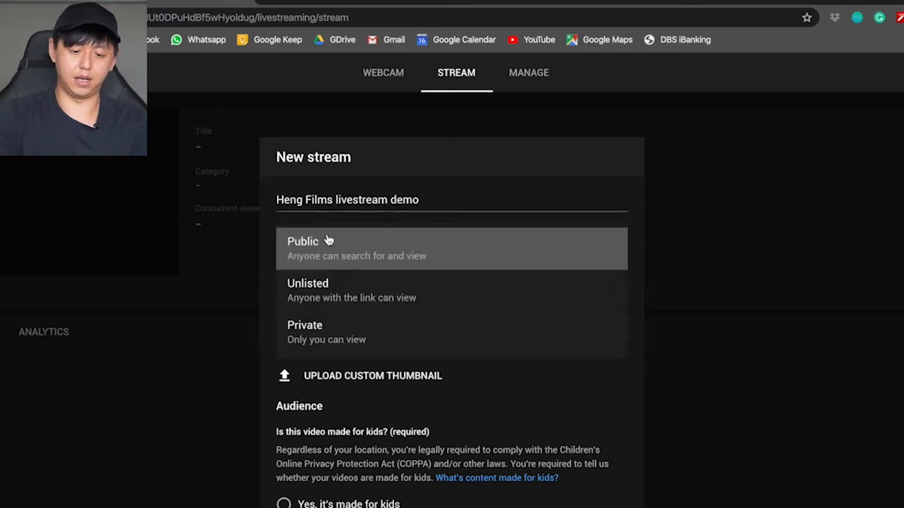
left_click(320, 286)
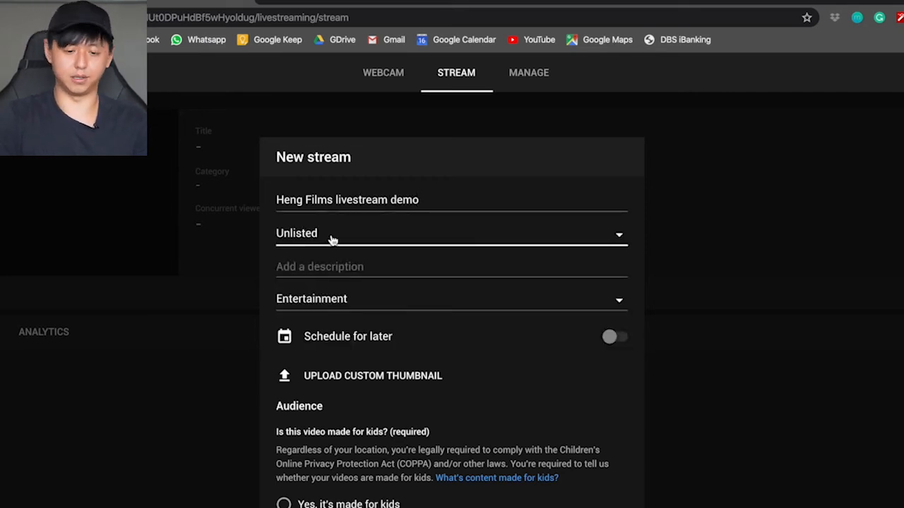
Enter "Demo" as the stream description and set the category to Education.
left_click(337, 268)
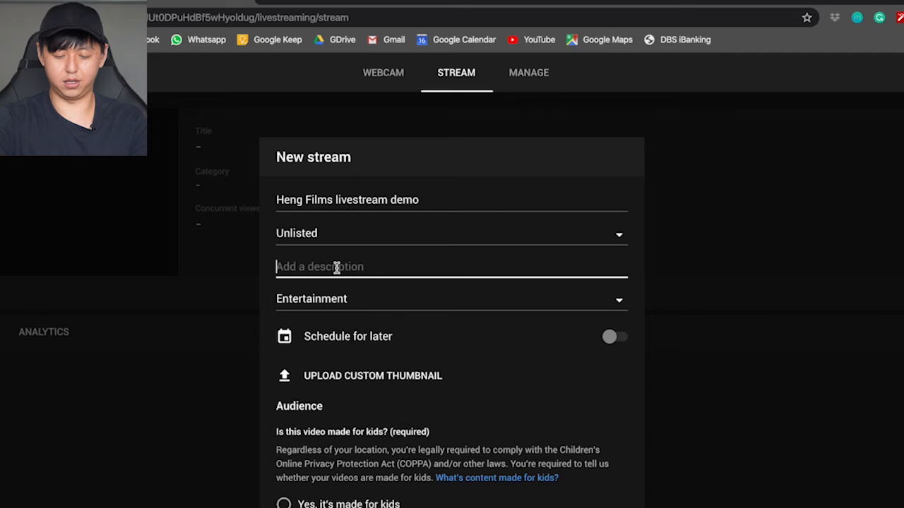
type("Demo")
left_click(455, 304)
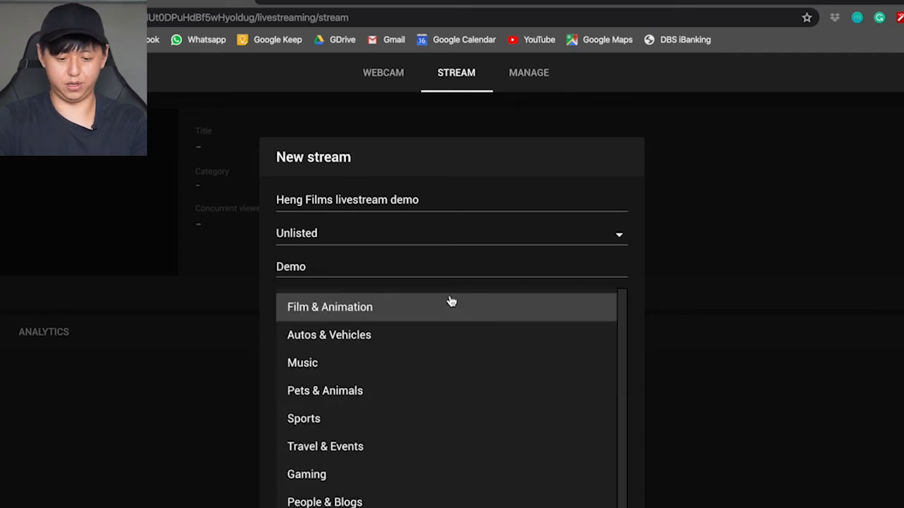
left_click(454, 485)
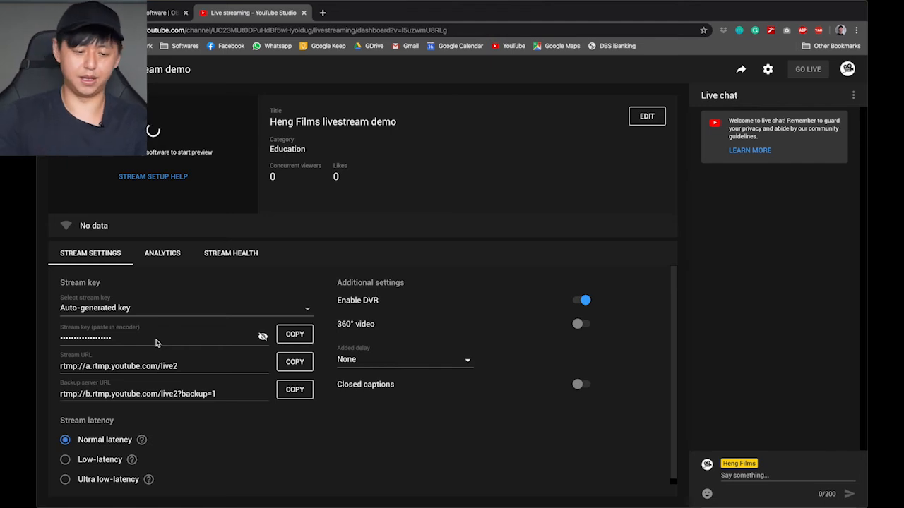
Copy the YouTube stream key and switch back to OBS.
left_click(286, 361)
left_click(296, 340)
key("ctrl+Up")
left_click(281, 185)
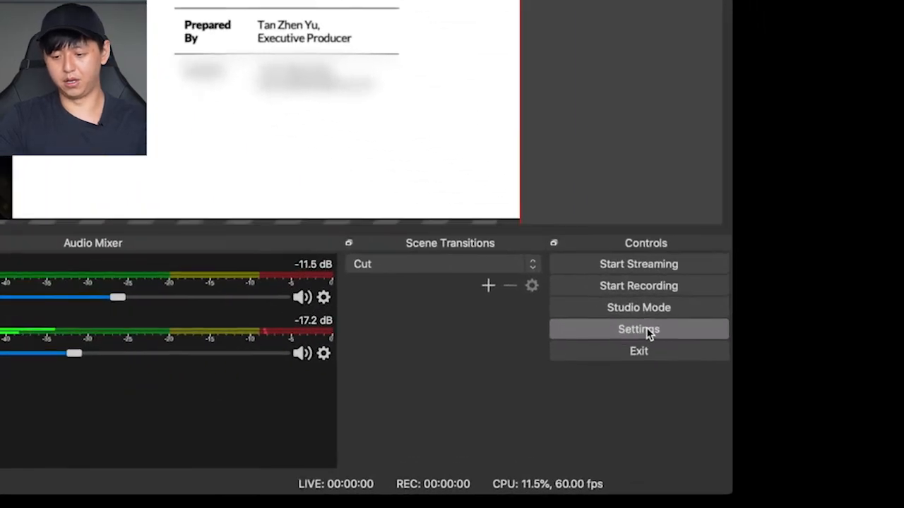
In the OBS stream settings, choose YouTube / YouTube Gaming as the service and Primary YouTube ingest server as the server.
left_click(648, 331)
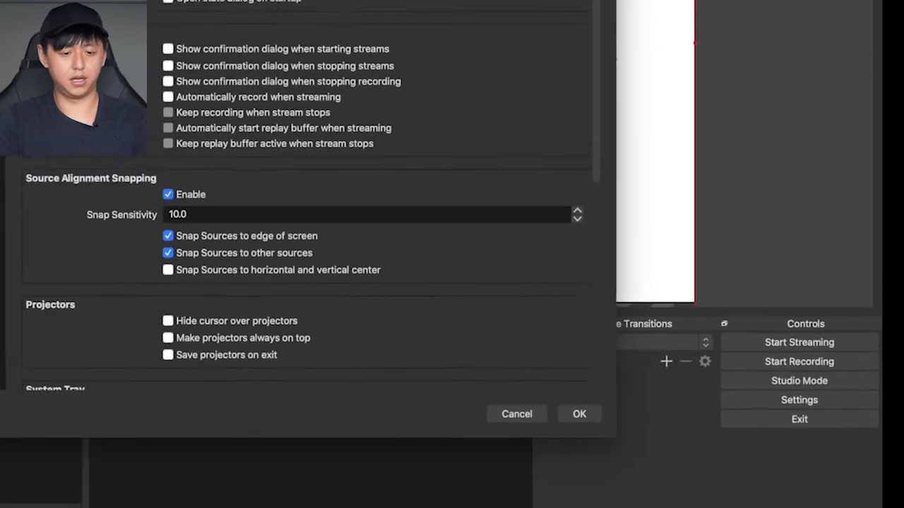
left_click(203, 72)
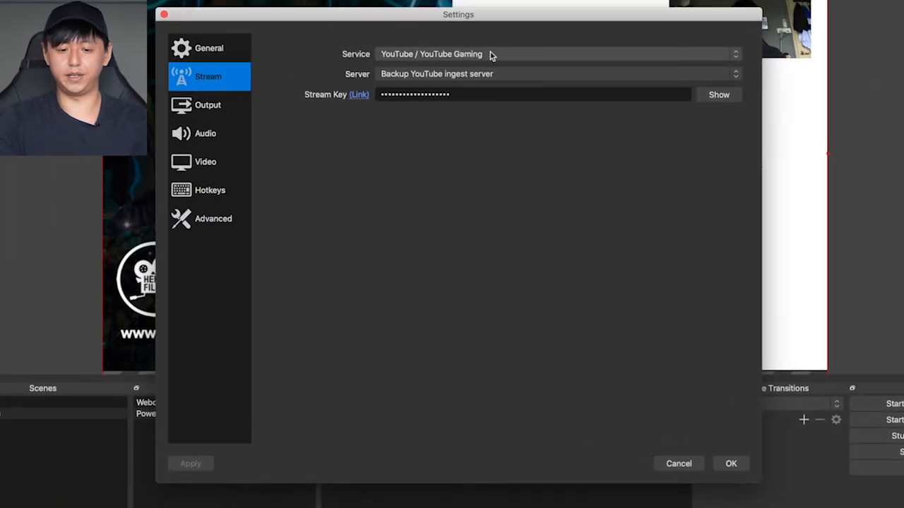
left_click(494, 55)
left_click(491, 56)
left_click(484, 54)
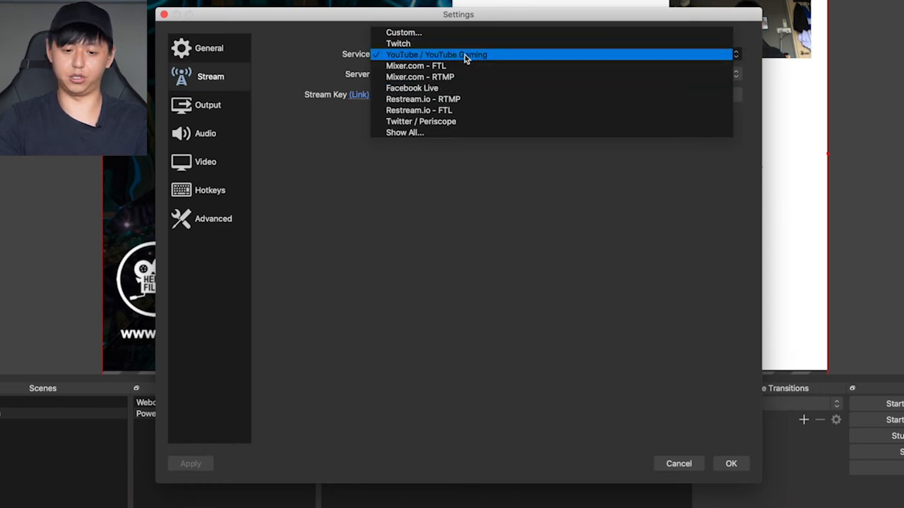
left_click(465, 55)
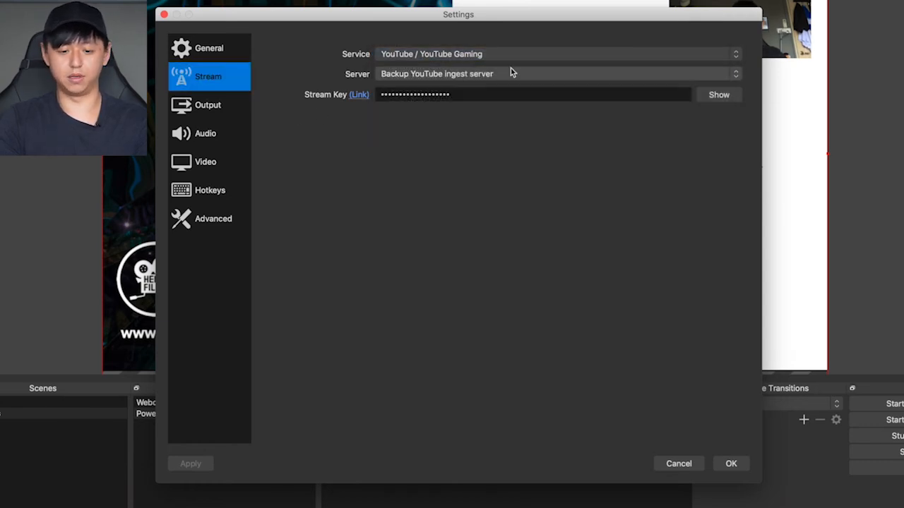
left_click(510, 71)
left_click(486, 65)
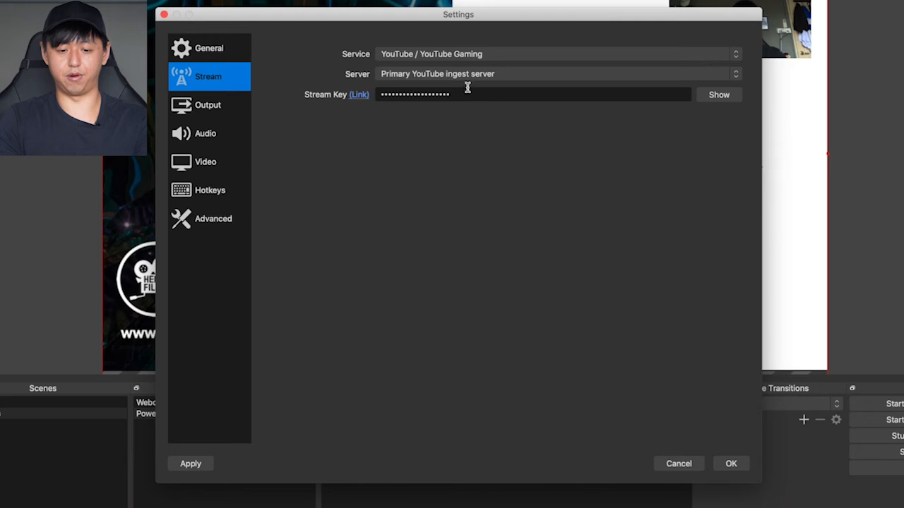
Replace the stream key with the copied key and save the settings.
left_click(475, 94)
left_click_drag(475, 94, 299, 105)
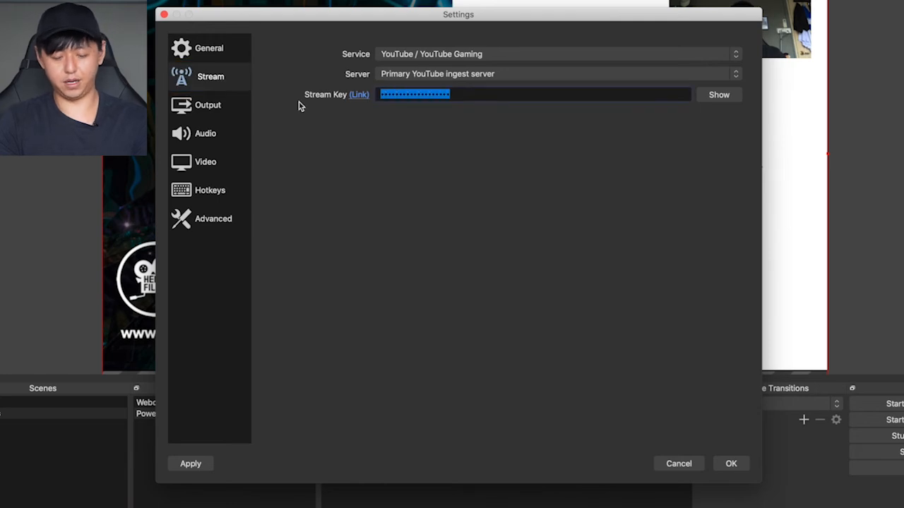
key("super+v")
left_click(731, 463)
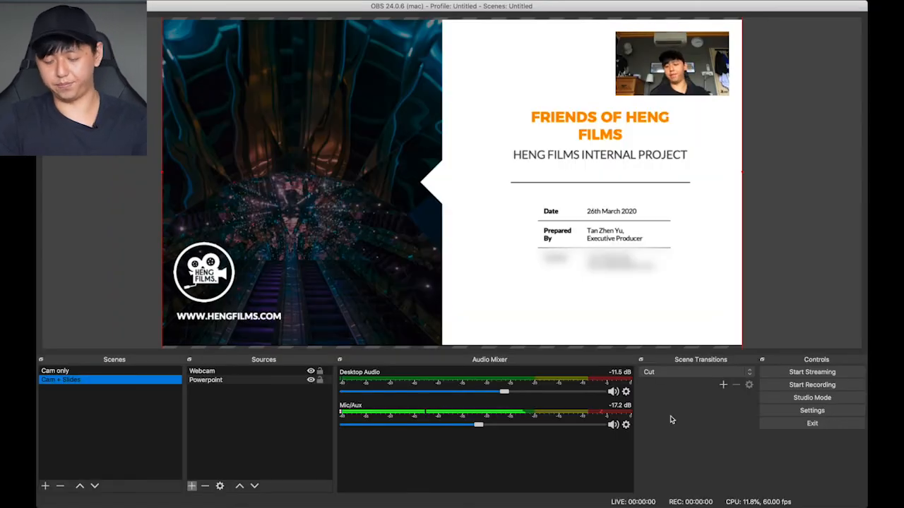
Start streaming with the Cam only scene, and switch to YouTube Studio in Chrome to view the stream health.
left_click(797, 372)
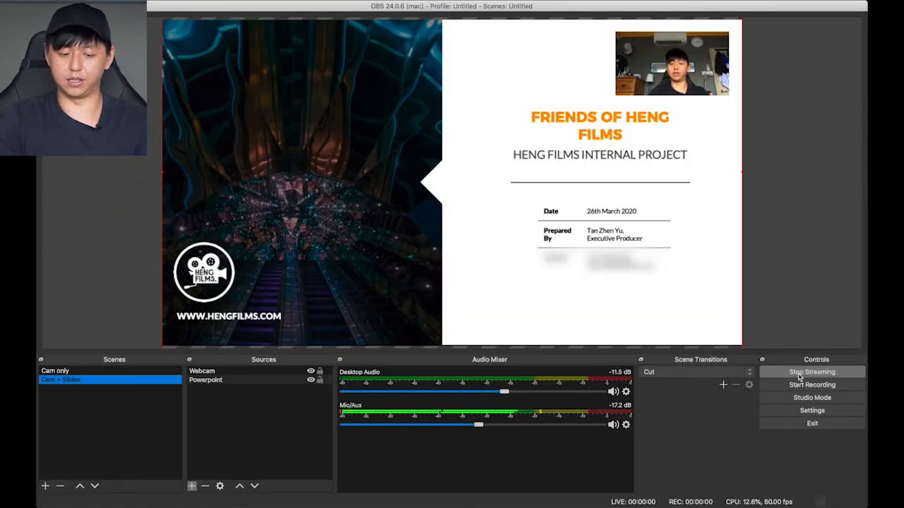
left_click(97, 371)
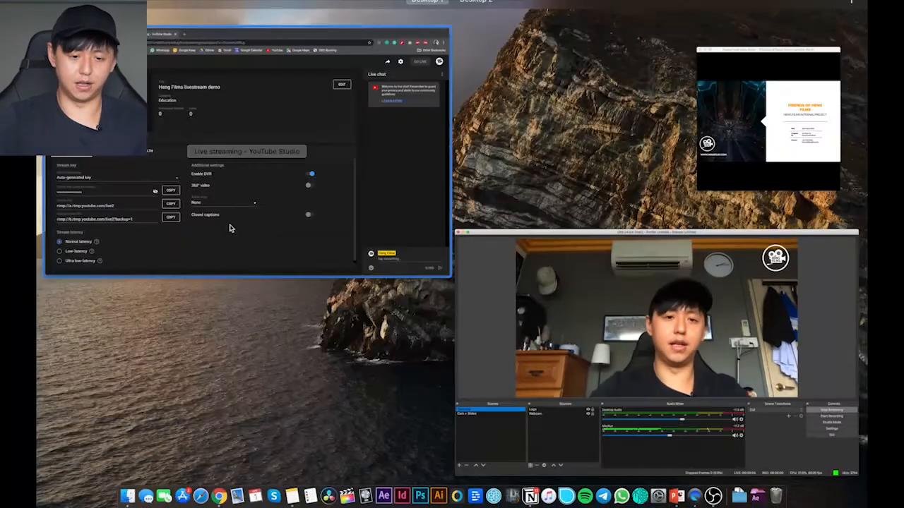
left_click(230, 228)
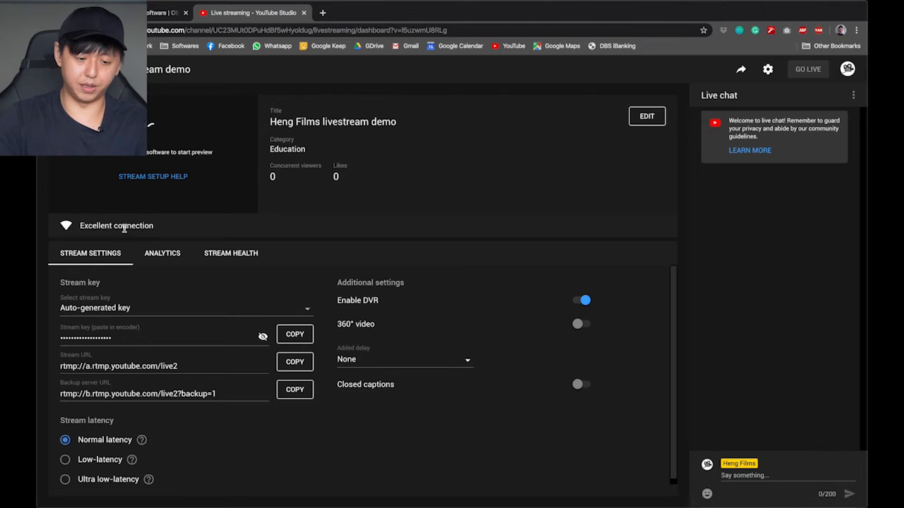
left_click(231, 253)
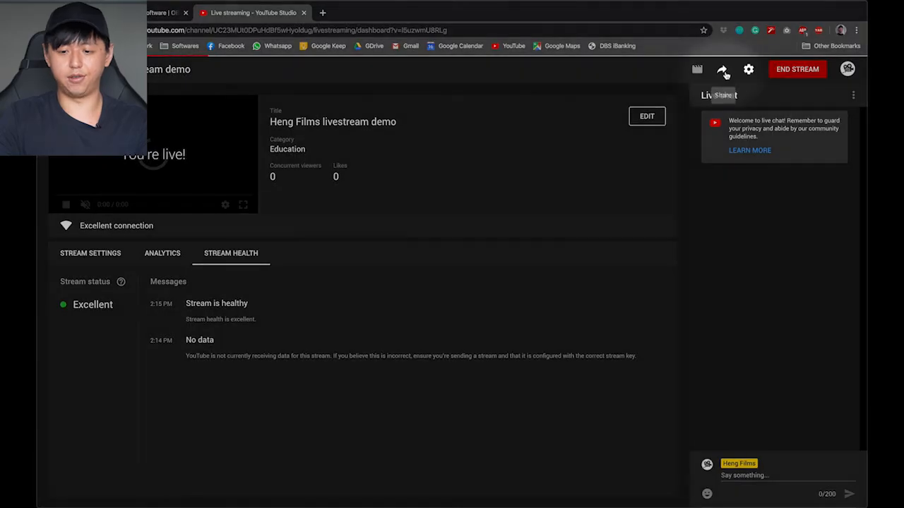
Open the livestream's share options in YouTube Studio, and switch the live scene in OBS to Cam + Slides.
left_click(723, 72)
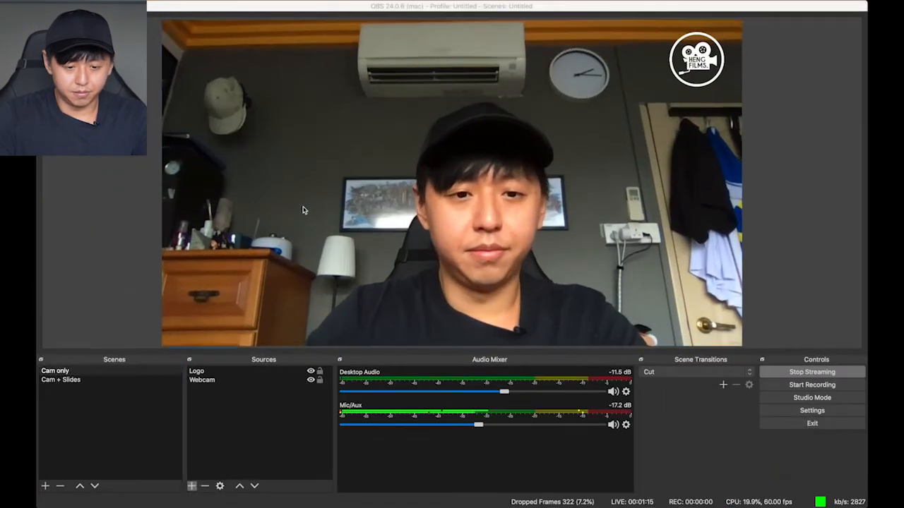
left_click(62, 381)
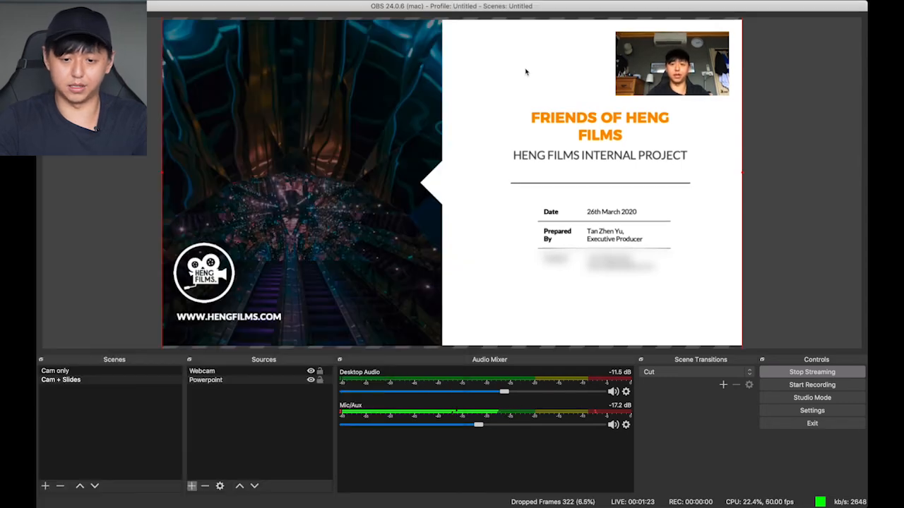
Bring the PowerPoint slide show and the Chrome window with the YouTube livestream page in front of OBS.
key("ctrl+Up")
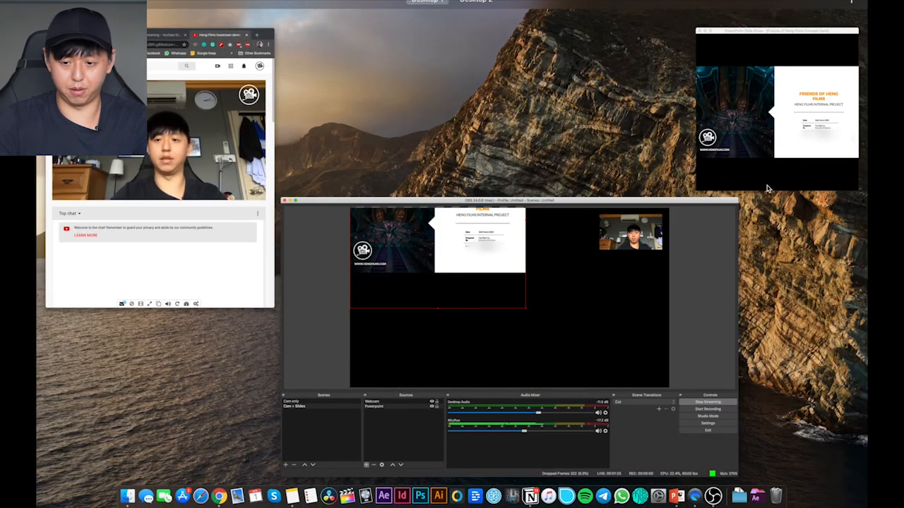
left_click(779, 144)
key("ctrl+Up")
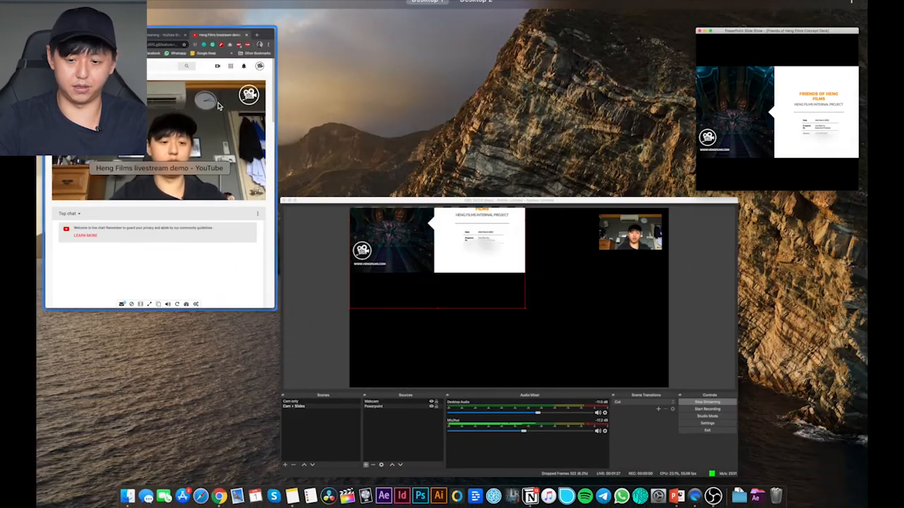
left_click(240, 169)
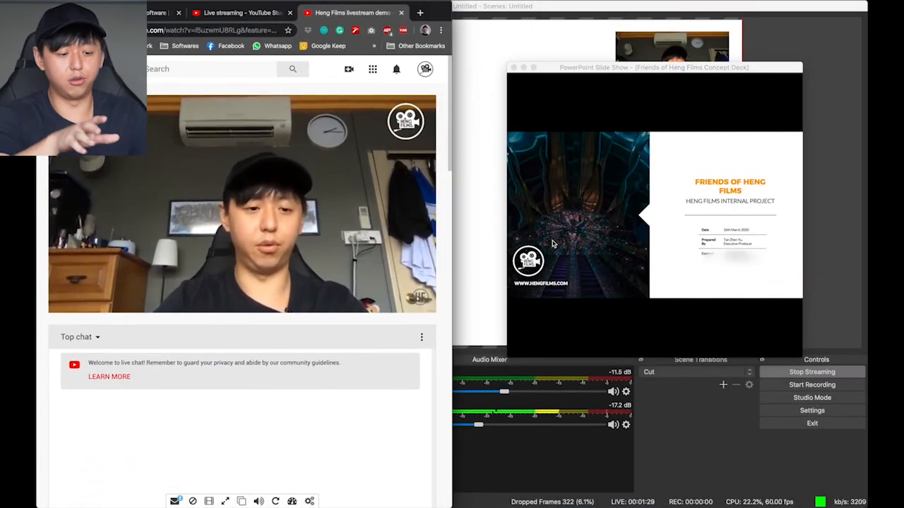
Check the slides scene on the YouTube livestream page, and advance the PowerPoint slide show to the next slide.
mouse_move(141, 237)
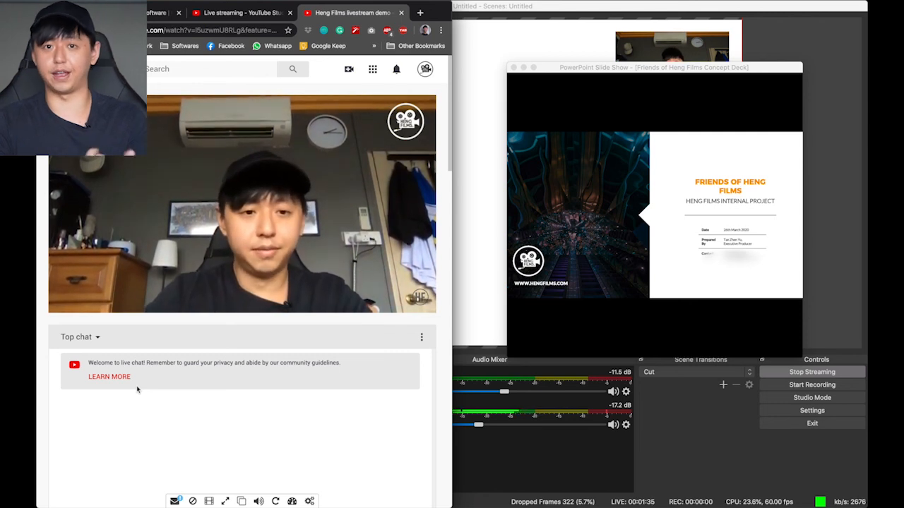
left_click(593, 66)
key("Right")
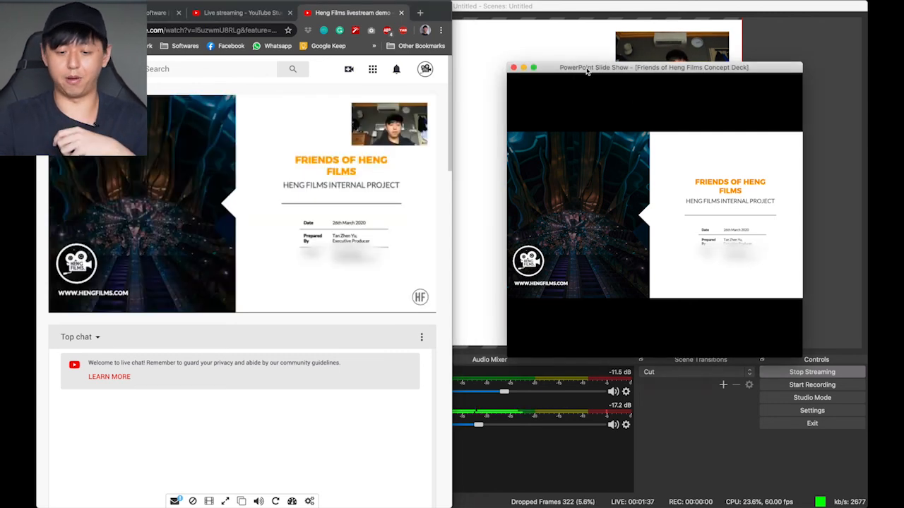